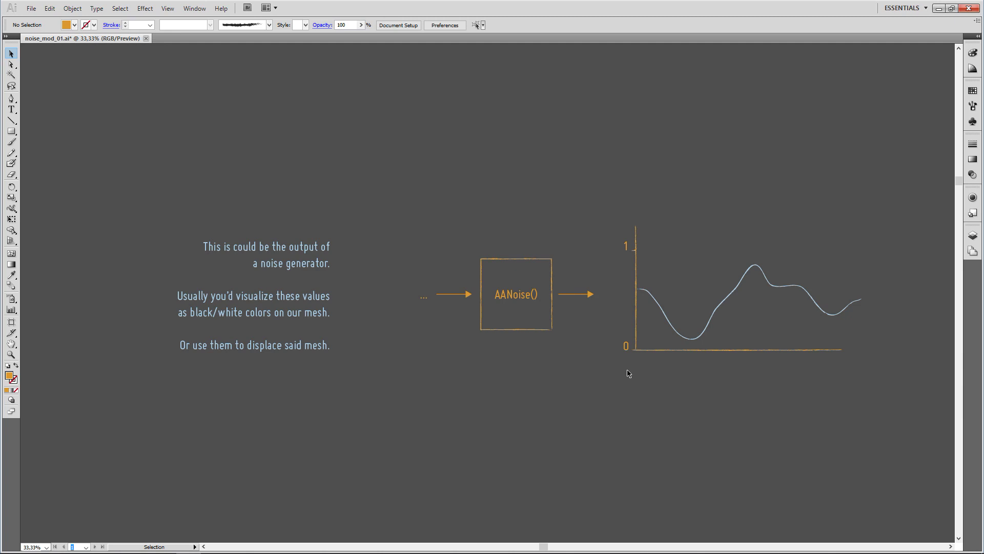
# Advance to the artboard comparing a linear 0-to-1 ramp with its sawtooth counterpart.
pyautogui.press('pagedown')
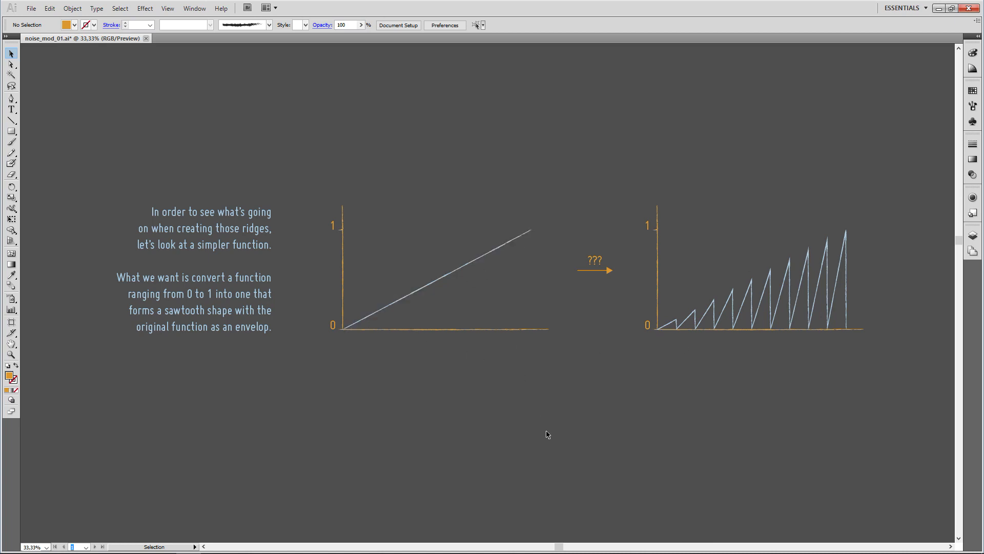
# Scroll past the 'mod 0.1' artboard to the '*(1/0.1)' rescaled-sawtooth artboard.
pyautogui.scroll(-10, 533, 433)
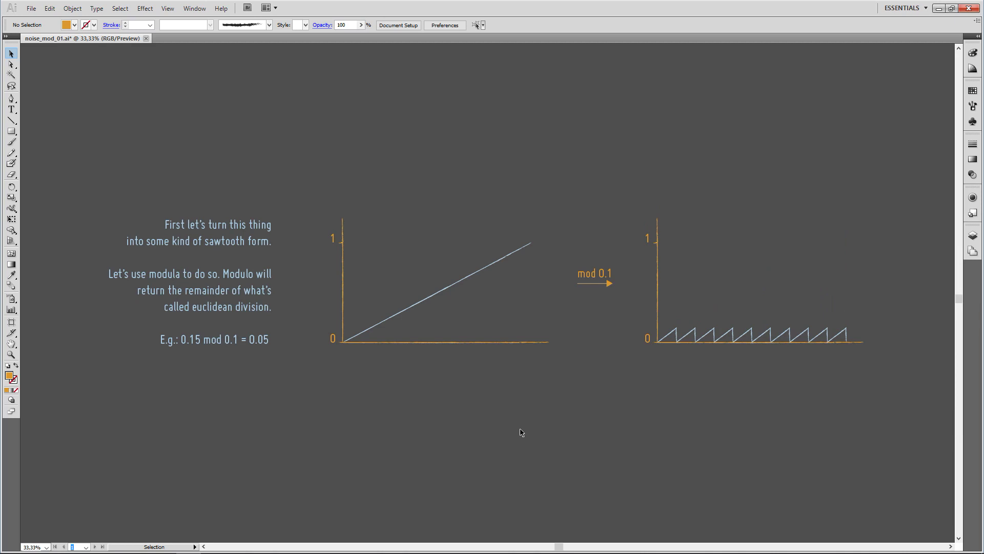
pyautogui.click(586, 438)
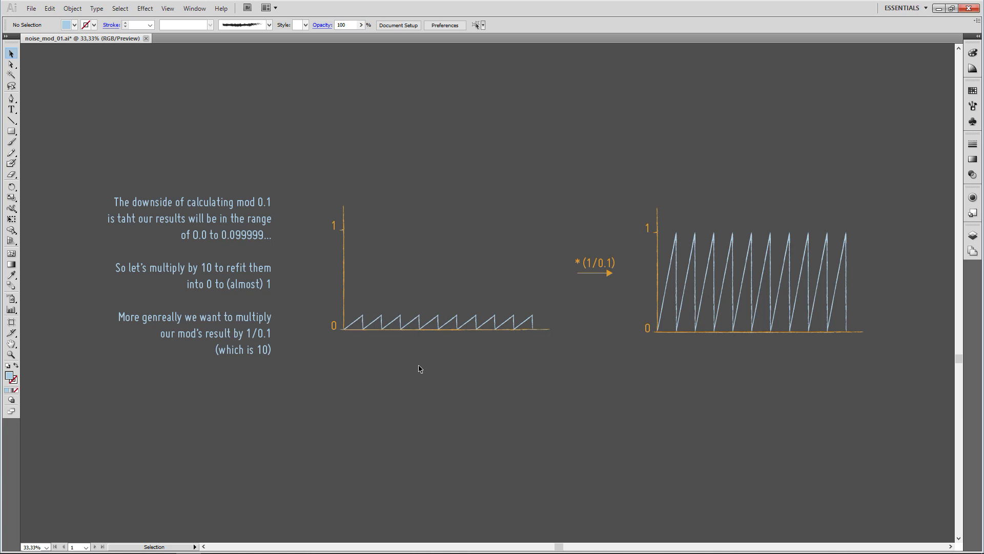
# Return to the multiply artboard and save noise_mod_01.ai.
pyautogui.scroll(4, 574, 371)
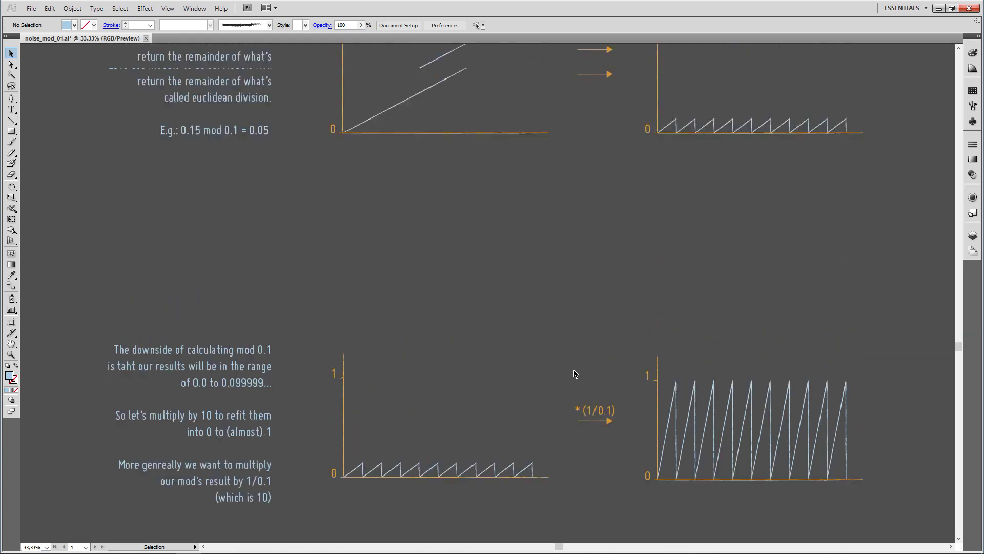
pyautogui.scroll(2, 574, 373)
pyautogui.scroll(-4, 576, 344)
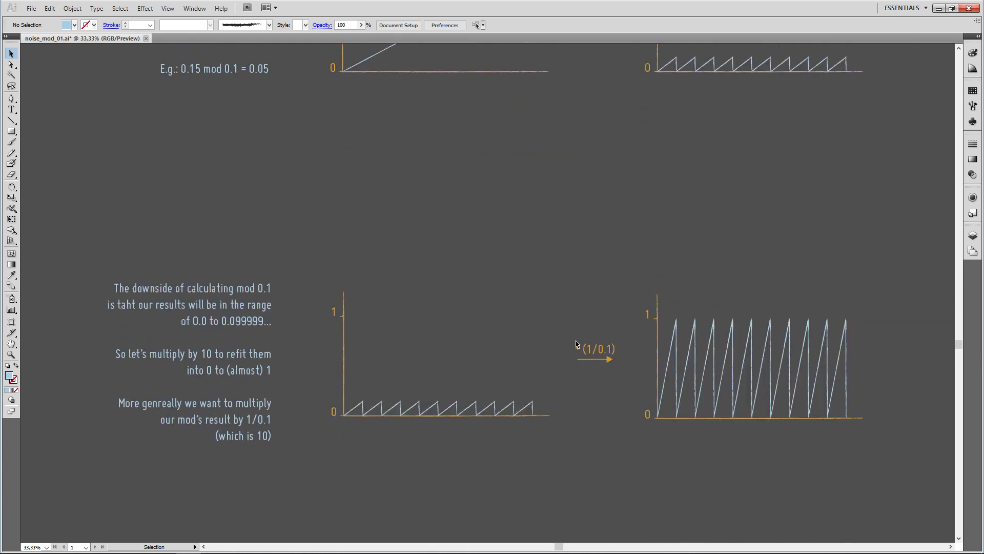
pyautogui.scroll(-1, 576, 344)
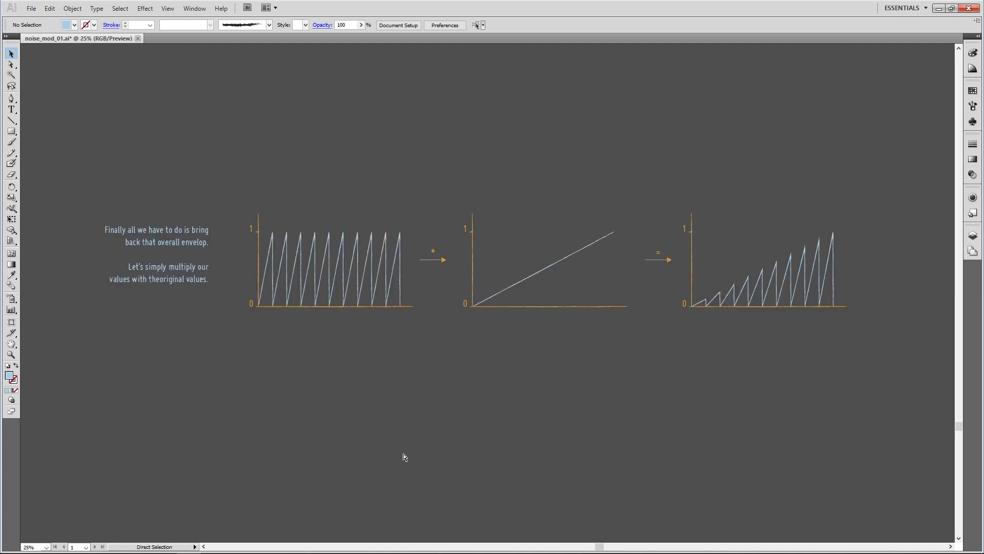
pyautogui.hotkey('ctrl', 's')
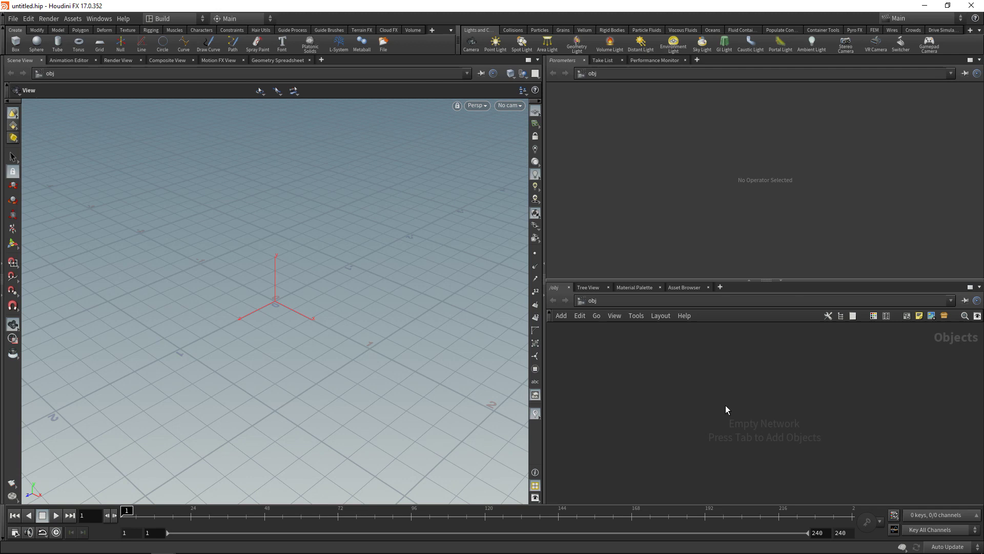
# Create a sphere1 object and make its sphere a Polygon type with Frequency 256.
pyautogui.press('Tab')
pyautogui.write('sphere')
pyautogui.press('Return')
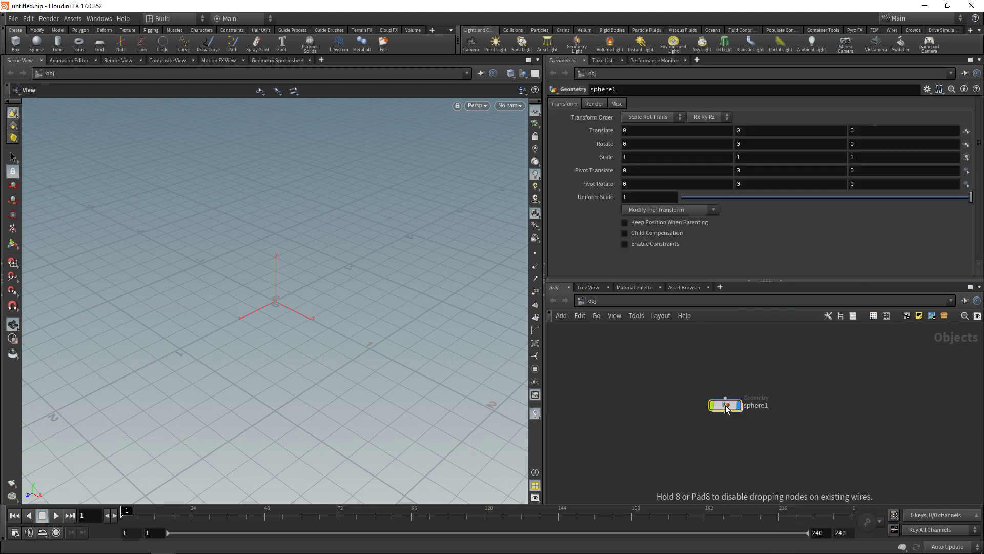
pyautogui.click(725, 405)
pyautogui.press('Return')
pyautogui.click(648, 104)
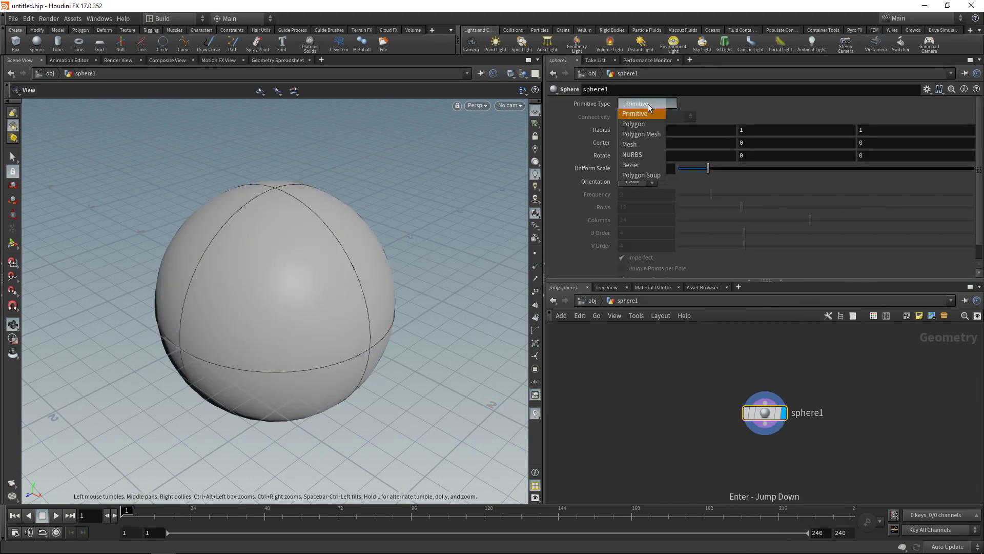
pyautogui.click(641, 124)
pyautogui.click(641, 194)
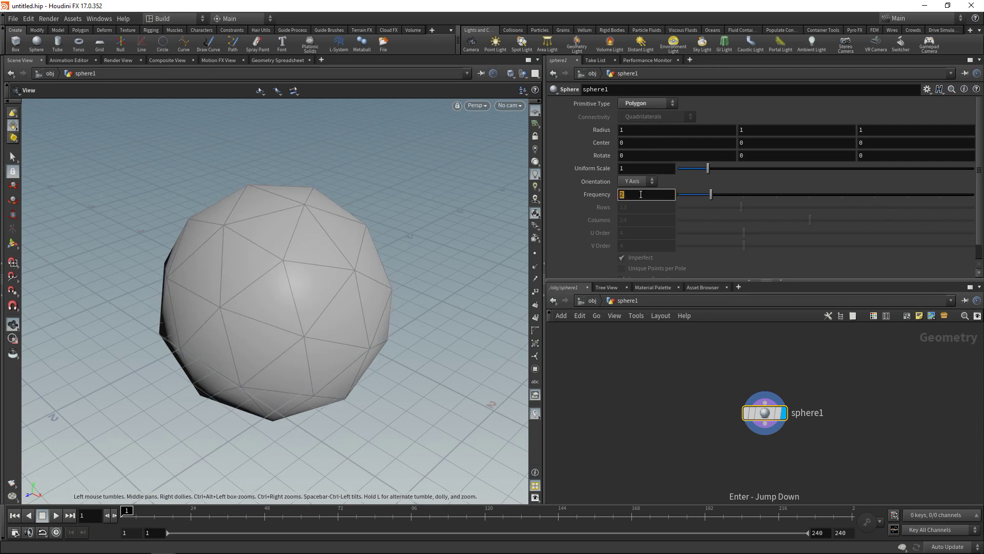
pyautogui.write('56')
pyautogui.press('Return')
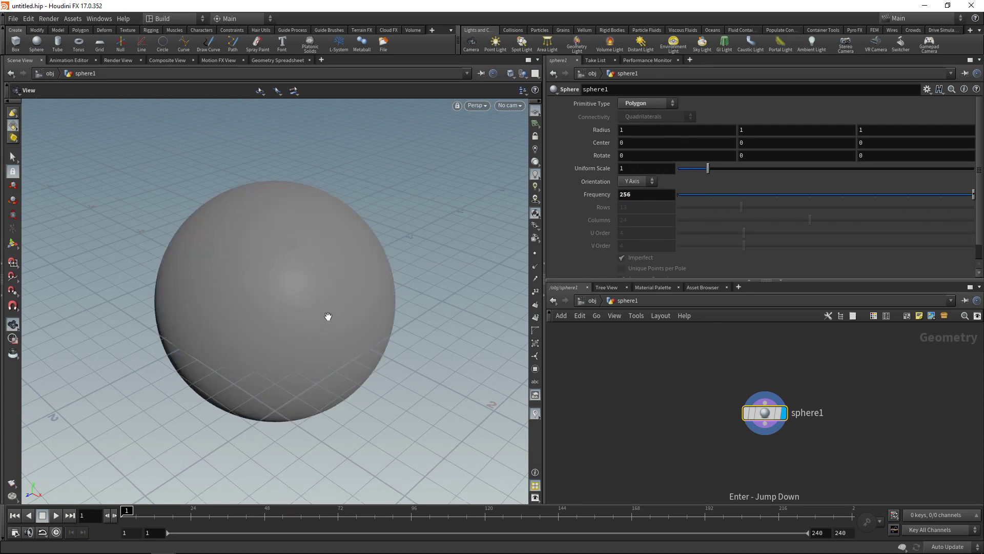
pyautogui.moveTo(280, 301); pyautogui.dragTo(241, 338, button='right')
# Add a Normal node set to Points below the sphere, wired in and displayed.
pyautogui.press('Tab')
pyautogui.write('norm')
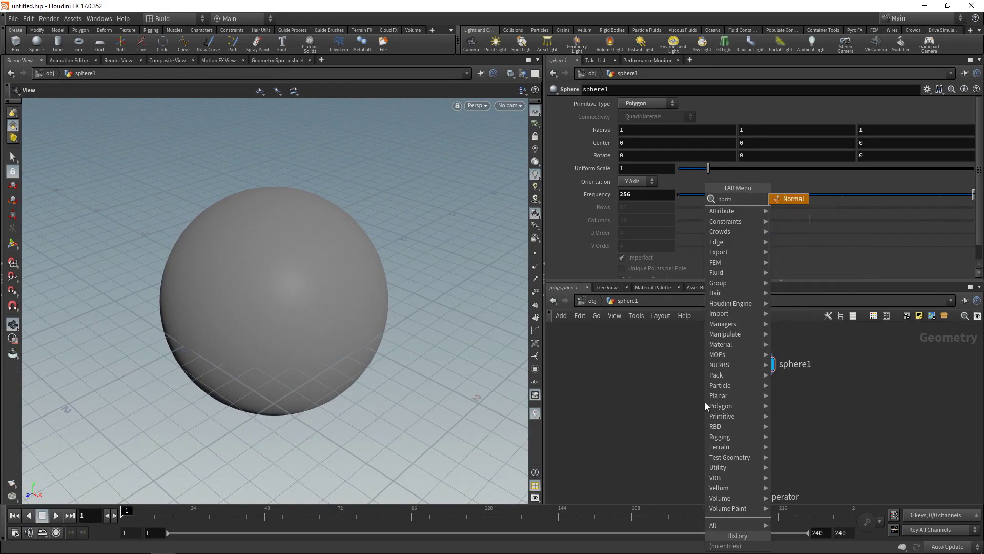
pyautogui.press('Return')
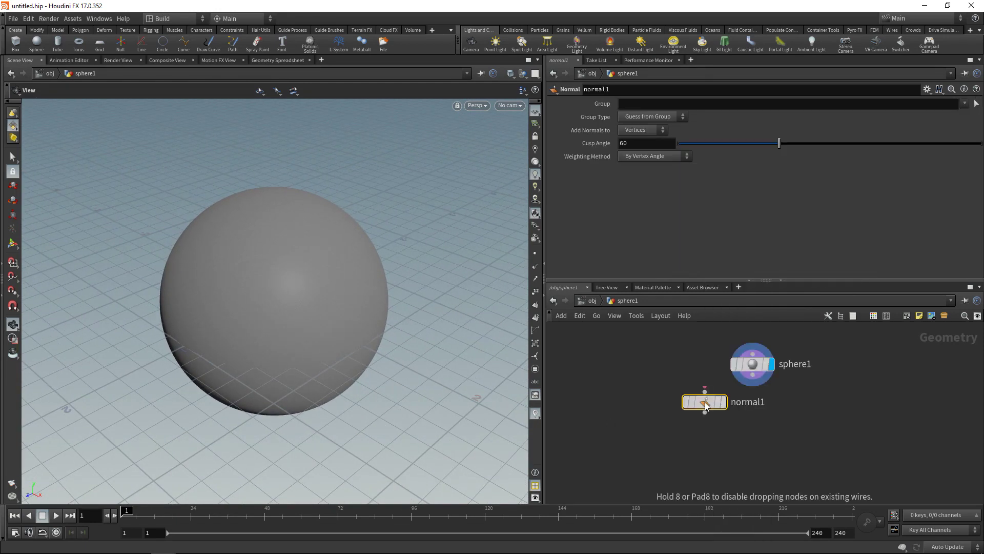
pyautogui.click(635, 130)
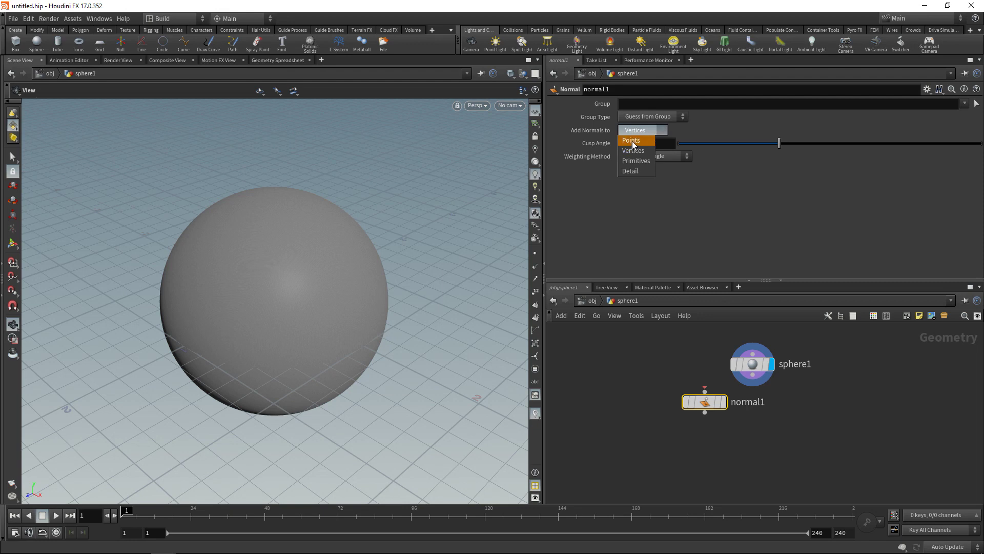
pyautogui.click(632, 142)
pyautogui.moveTo(728, 407); pyautogui.dragTo(775, 415)
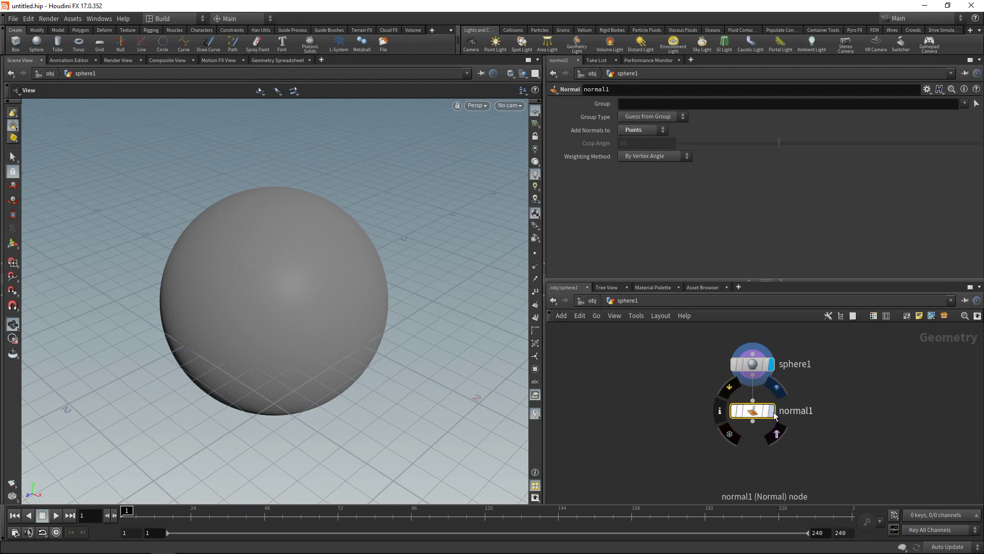
pyautogui.click(772, 410)
pyautogui.click(536, 266)
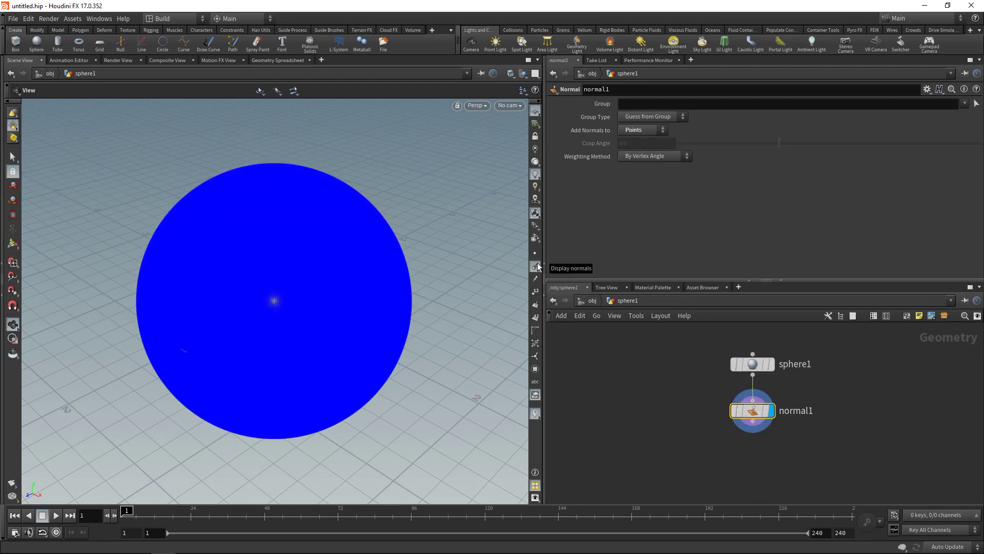
pyautogui.click(535, 266)
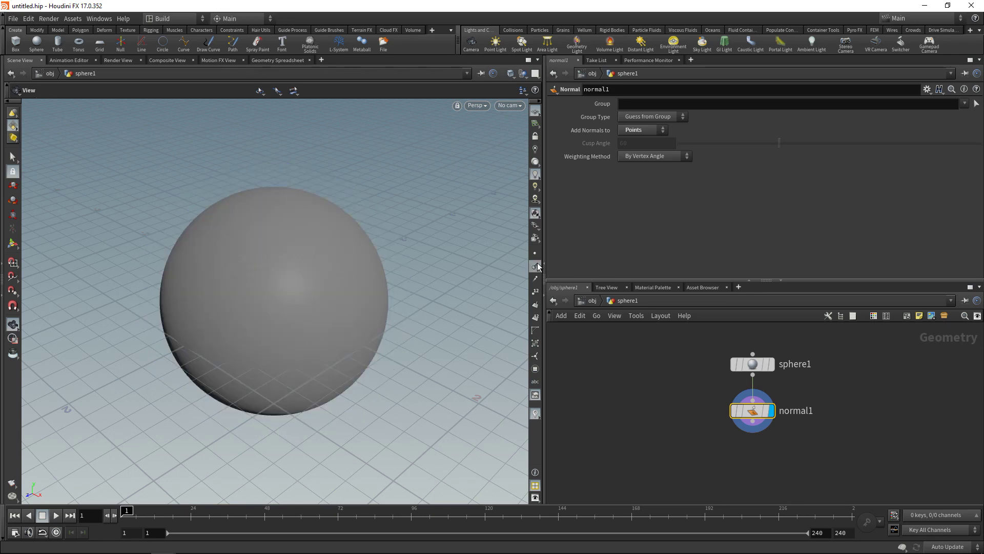
pyautogui.moveTo(706, 465); pyautogui.dragTo(669, 454, button='middle')
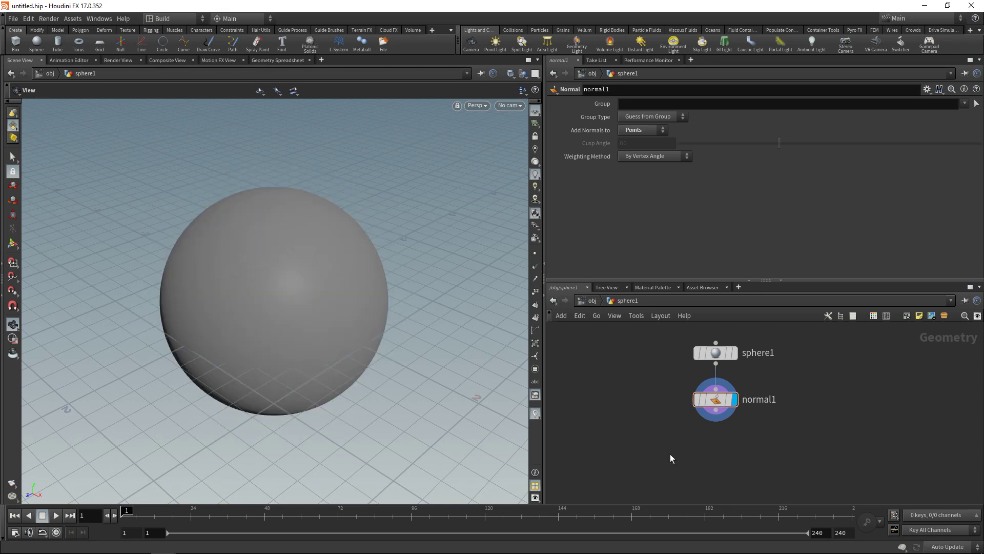
pyautogui.press('Tab')
# Add an Attribute VOP (pointvop1) below normal1 and wire normal1 into it.
pyautogui.write('vop')
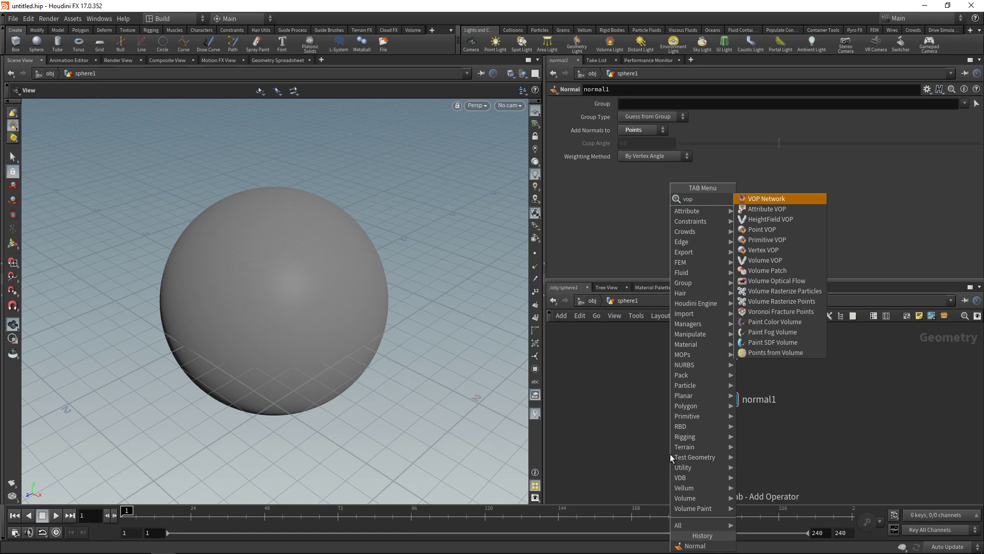
pyautogui.write(' att')
pyautogui.press('Return')
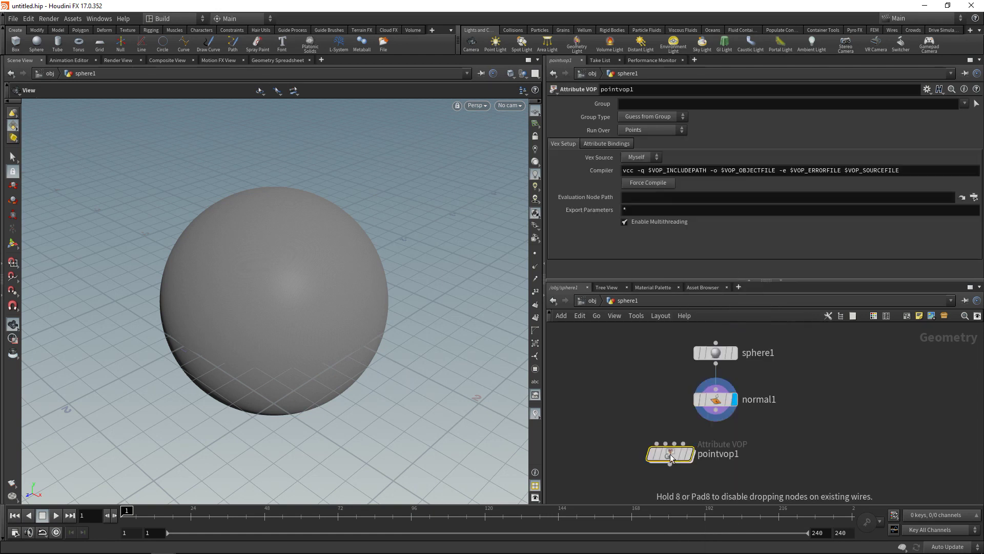
pyautogui.click(716, 455)
pyautogui.click(716, 419)
pyautogui.click(715, 455)
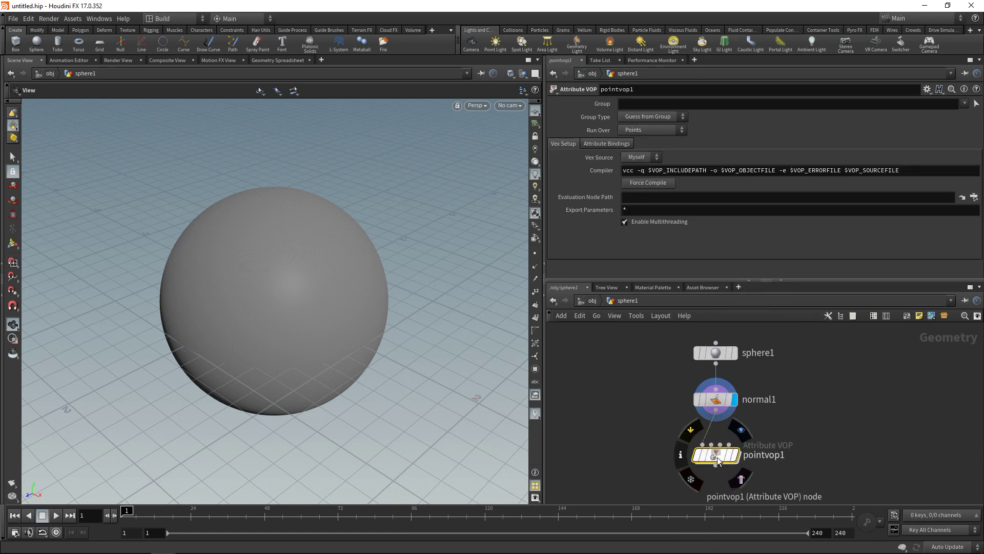
pyautogui.doubleClick(717, 457)
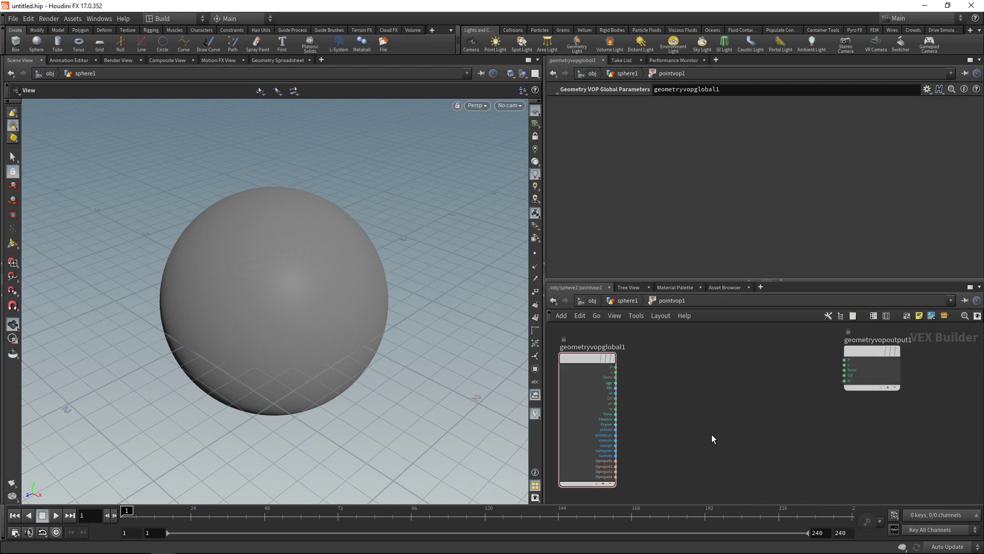
# Add Displace Along Normal, wiring global P and N in and dispP to output P.
pyautogui.press('Tab')
pyautogui.write('di')
pyautogui.press('Down')
pyautogui.press('Down')
pyautogui.press('Return')
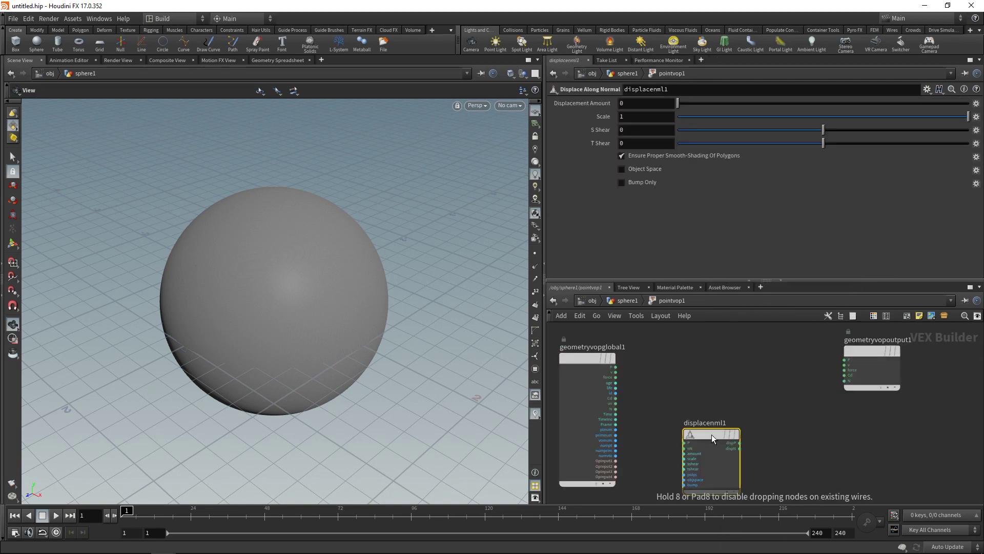
pyautogui.click(711, 434)
pyautogui.moveTo(712, 435); pyautogui.dragTo(713, 365)
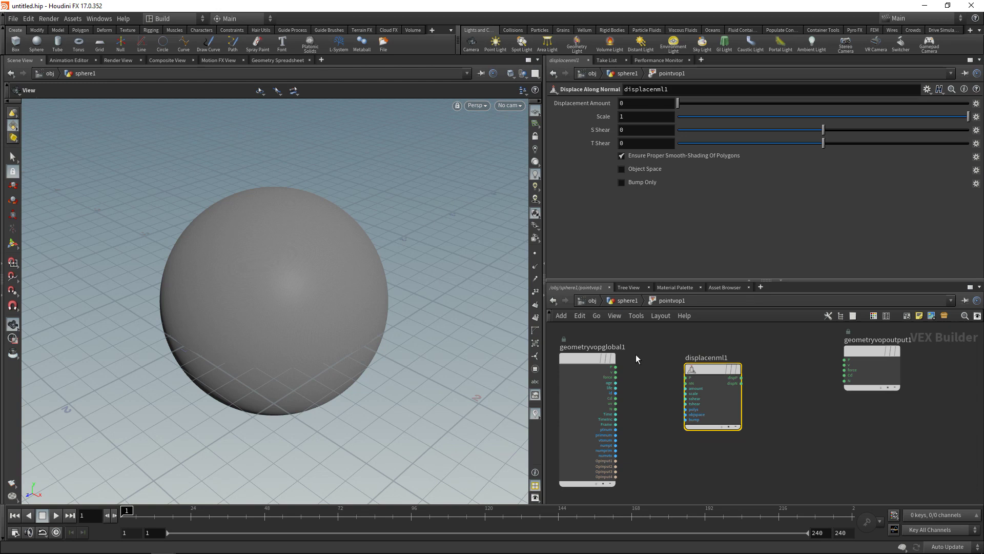
pyautogui.click(686, 377)
pyautogui.click(621, 367)
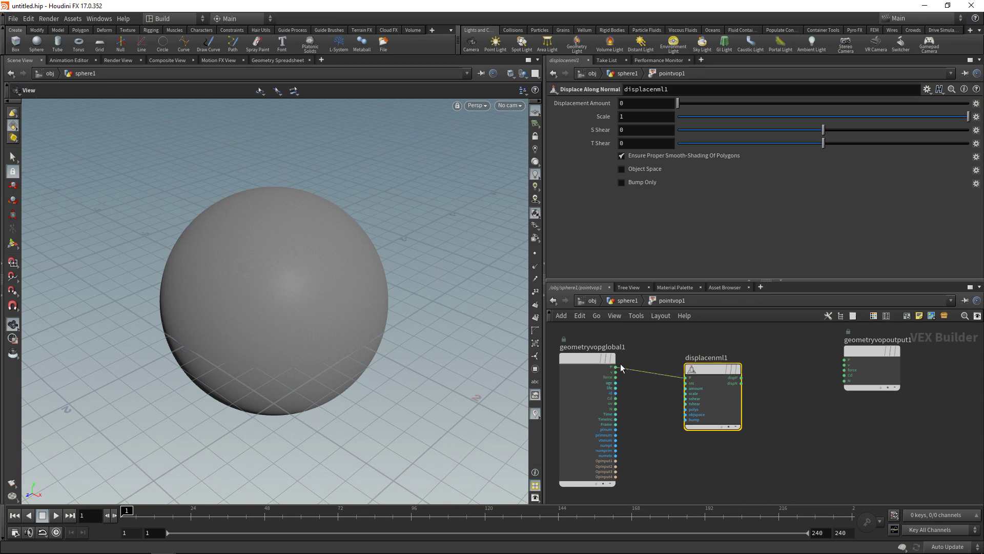
pyautogui.click(616, 409)
pyautogui.click(686, 383)
pyautogui.click(742, 378)
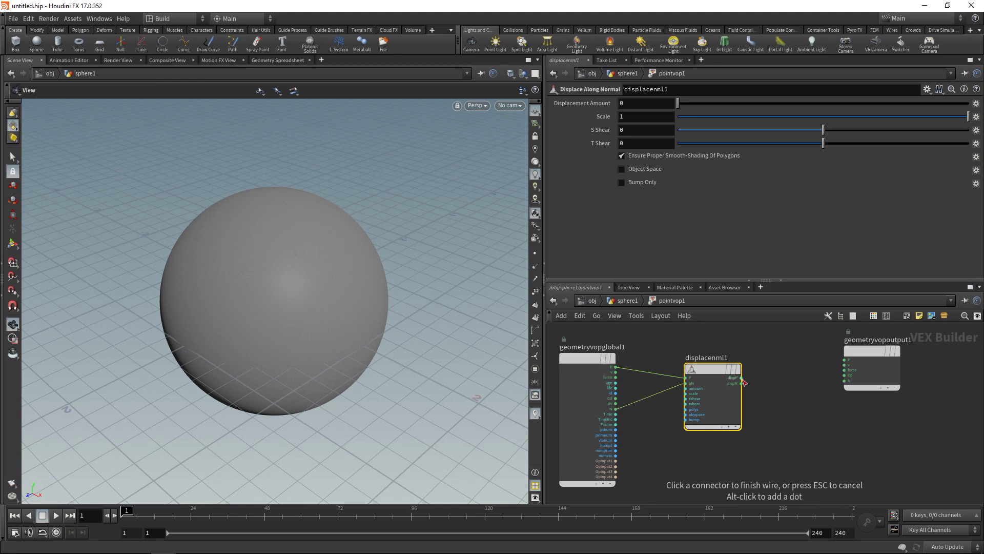
pyautogui.click(844, 360)
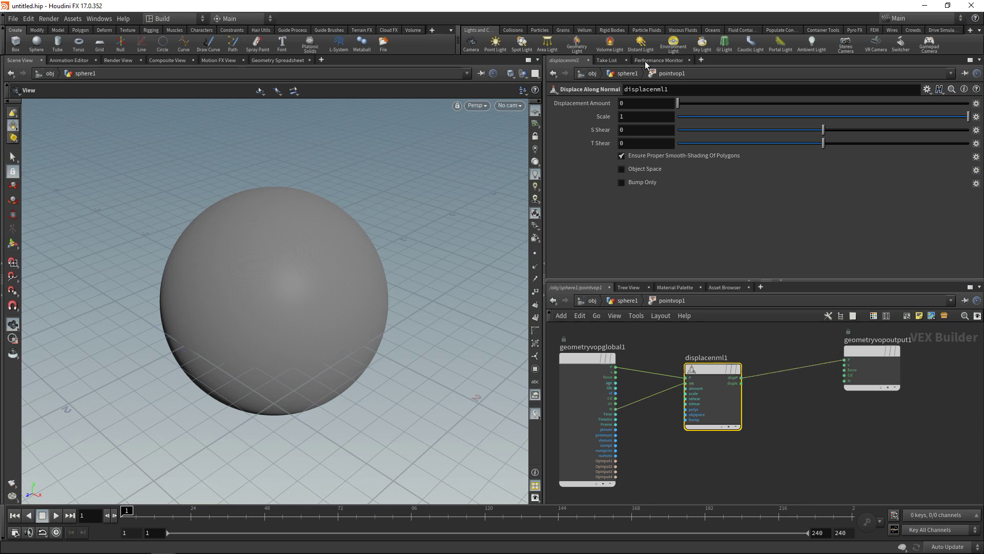
# Try several displacement amounts such as 0.328, then tidy the VOP node layout.
pyautogui.moveTo(677, 103); pyautogui.dragTo(728, 103)
pyautogui.press('u')
pyautogui.moveTo(722, 458)
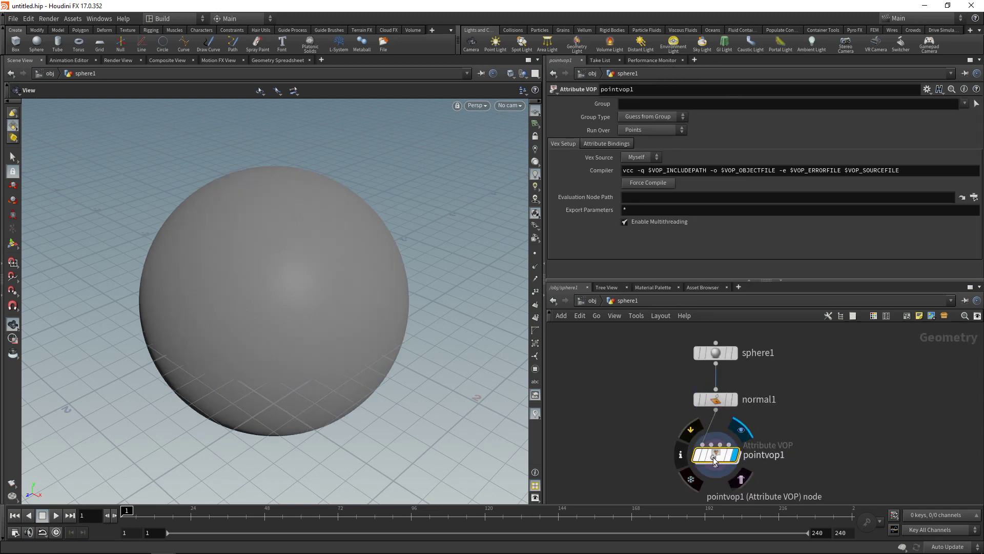
pyautogui.doubleClick(716, 456)
pyautogui.moveTo(728, 103)
pyautogui.mouseDown()
pyautogui.moveTo(782, 103)
pyautogui.moveTo(703, 104)
pyautogui.moveTo(737, 103)
pyautogui.mouseUp()
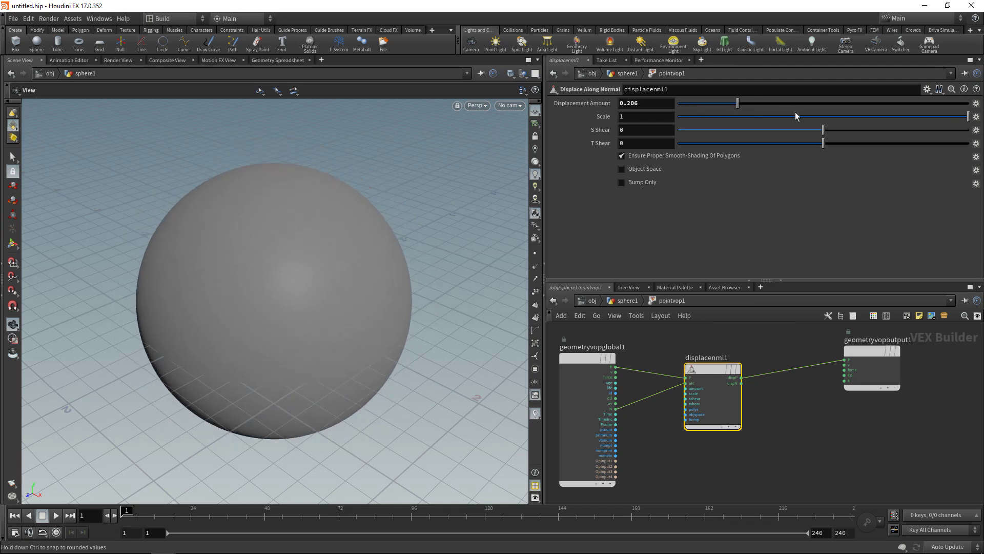
pyautogui.moveTo(796, 116); pyautogui.dragTo(674, 112)
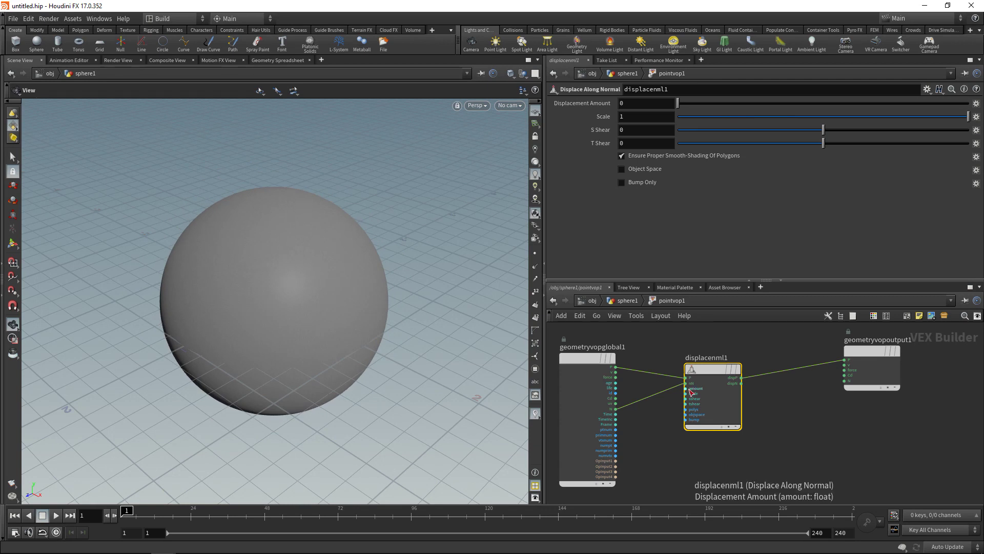
pyautogui.moveTo(713, 370); pyautogui.dragTo(780, 360)
pyautogui.moveTo(871, 352); pyautogui.dragTo(913, 359)
# Add an Anti-Aliased Noise fed by P and wire it into the displacement amount.
pyautogui.click(679, 438)
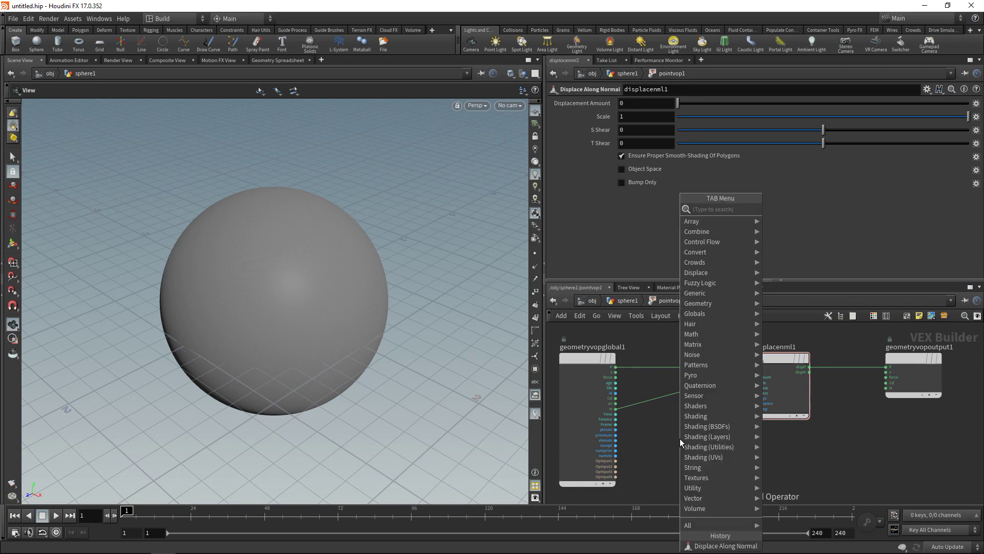
pyautogui.press('Tab')
pyautogui.write('aanoi')
pyautogui.press('Return')
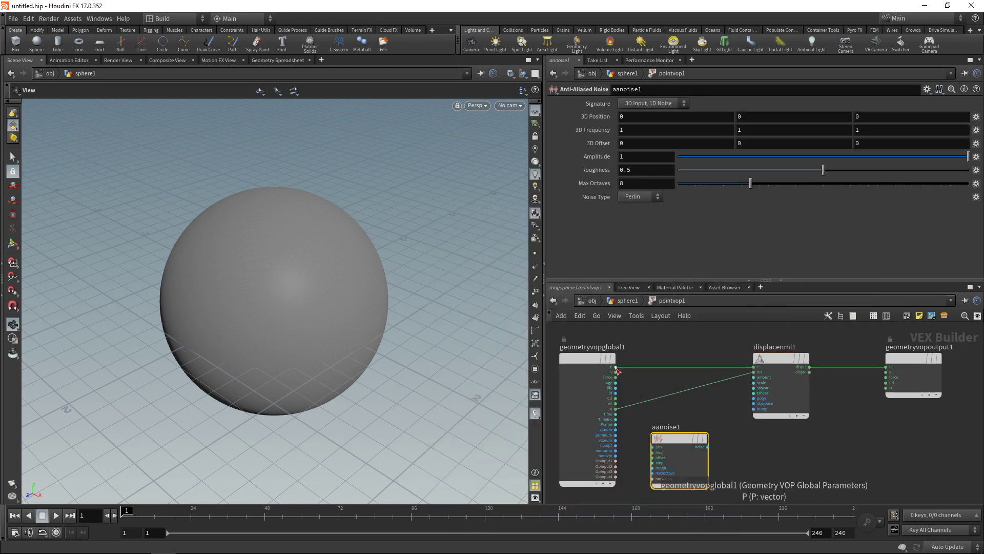
pyautogui.moveTo(615, 367); pyautogui.dragTo(653, 447)
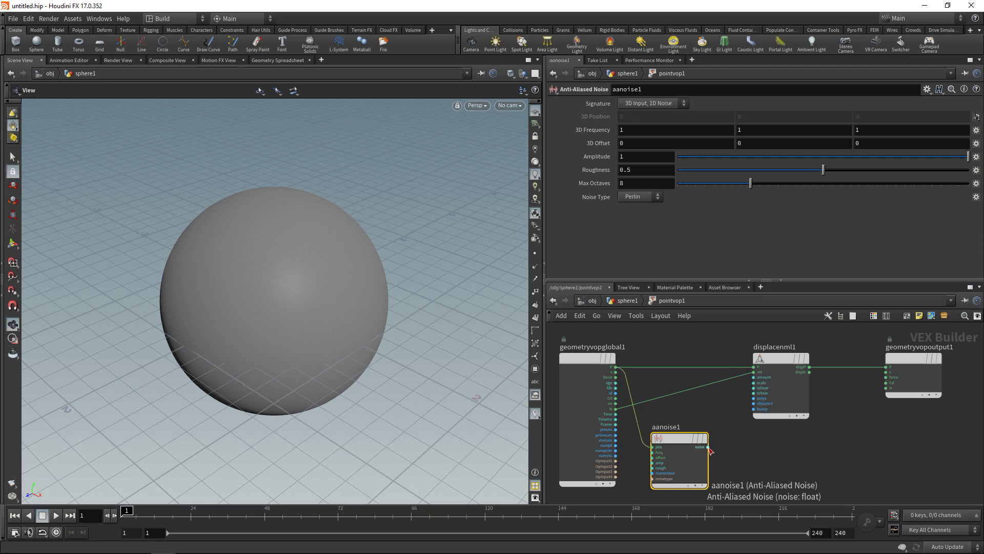
pyautogui.click(708, 447)
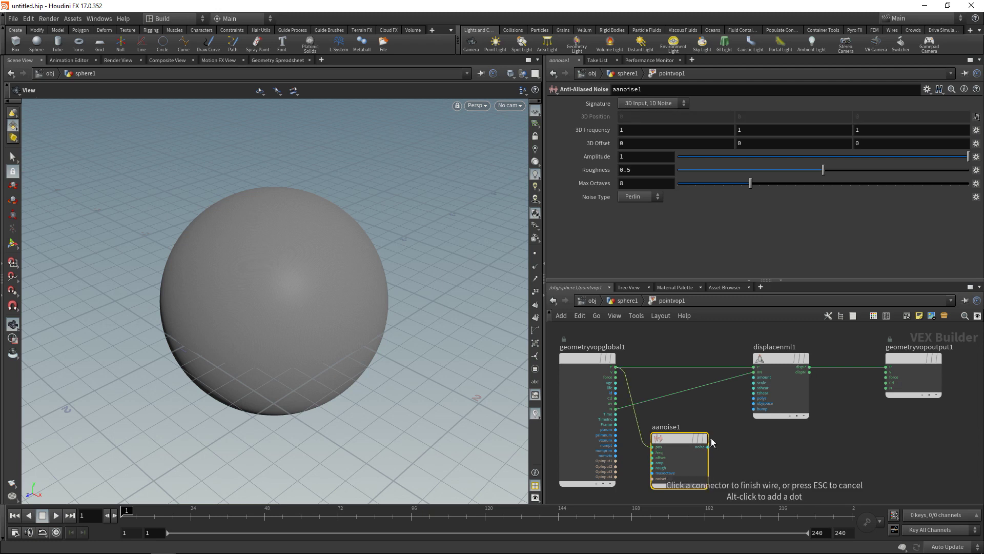
pyautogui.click(753, 378)
pyautogui.moveTo(272, 307)
pyautogui.mouseDown()
pyautogui.moveTo(342, 320)
pyautogui.moveTo(300, 268)
pyautogui.moveTo(310, 248)
pyautogui.moveTo(329, 338)
pyautogui.moveTo(276, 318)
pyautogui.mouseUp()
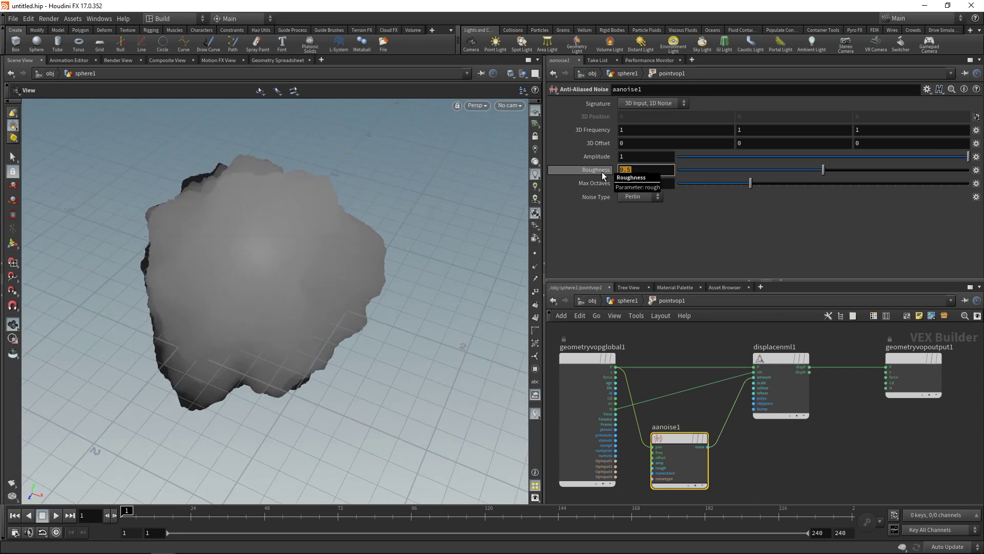
# Set the noise Roughness to 0 and 3D Frequency to 2, 2, 2.
pyautogui.write('0')
pyautogui.press('Return')
pyautogui.write('2')
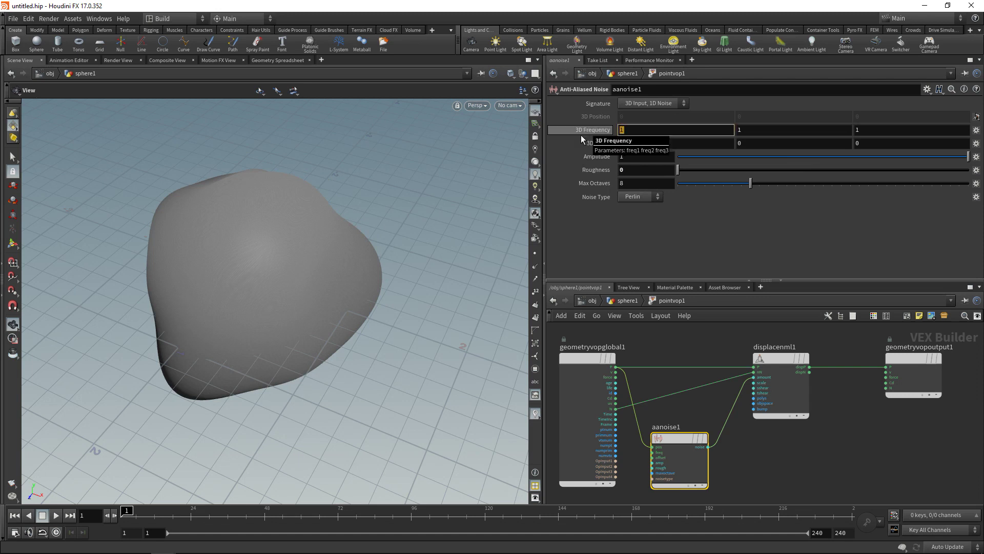
pyautogui.press('Tab')
pyautogui.write('2')
pyautogui.press('Tab')
pyautogui.write('2')
pyautogui.press('Return')
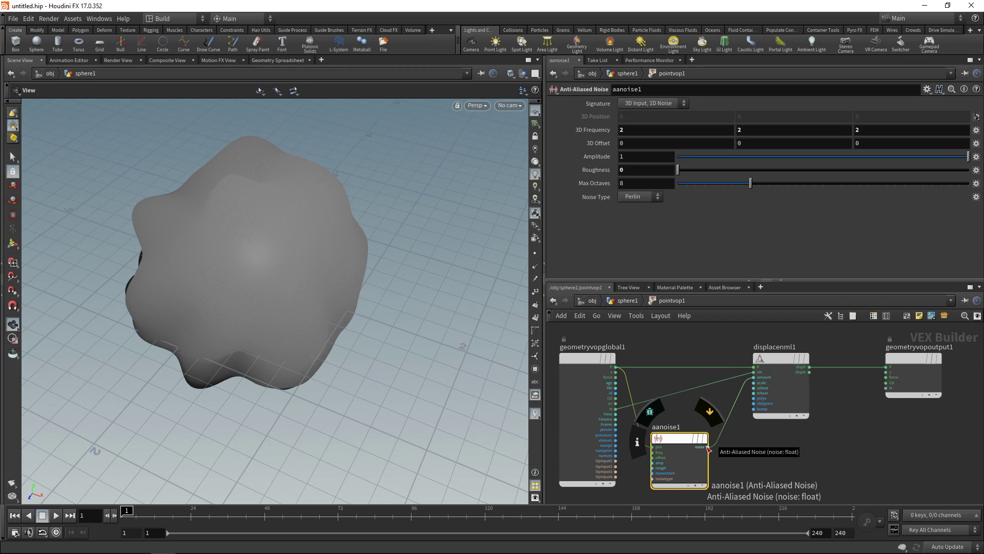
# Add a Fit Range fed by the noise, with Source Min -.5 and Source Max .5.
pyautogui.scroll(-3, 709, 450)
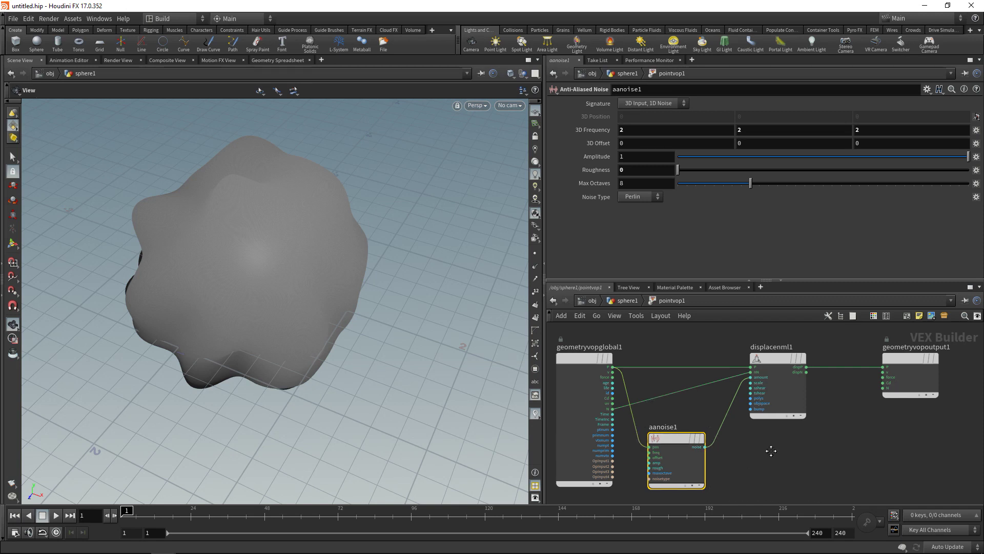
pyautogui.moveTo(866, 460); pyautogui.dragTo(841, 377)
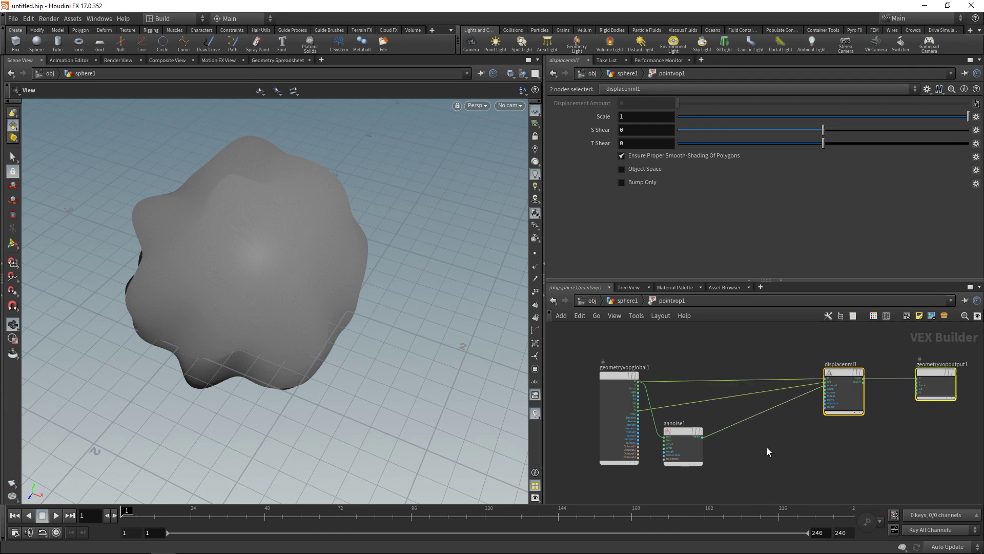
pyautogui.click(765, 447)
pyautogui.press('Tab')
pyautogui.write('fit')
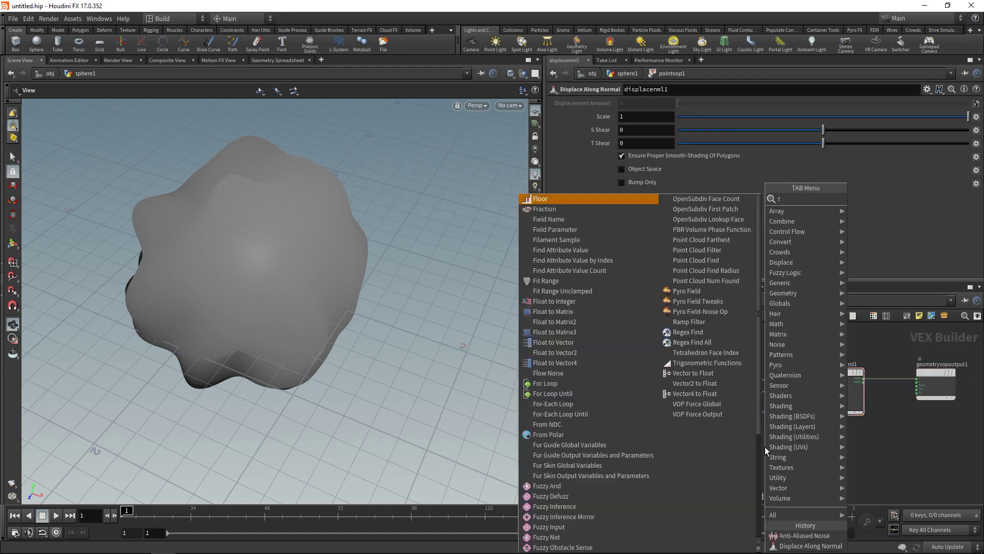
pyautogui.press('Return')
pyautogui.click(765, 447)
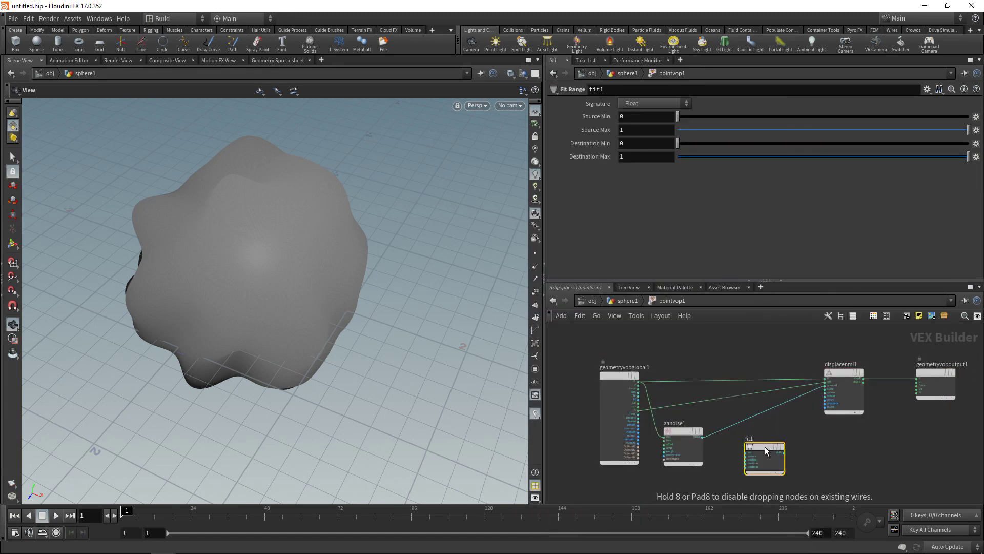
pyautogui.click(702, 436)
pyautogui.click(747, 453)
pyautogui.moveTo(749, 455); pyautogui.dragTo(738, 444)
pyautogui.doubleClick(642, 119)
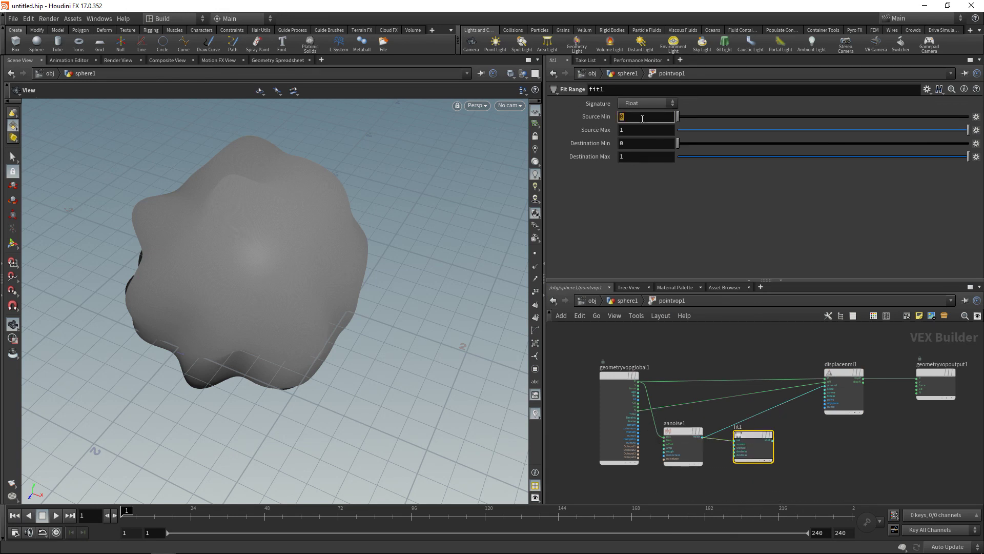
pyautogui.press('Tab')
pyautogui.write('.5')
pyautogui.press('Return')
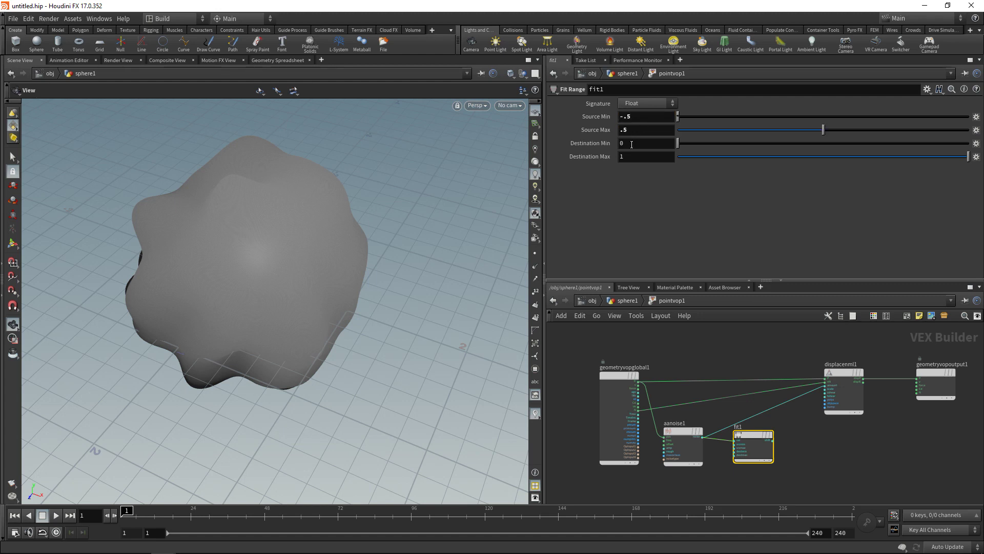
# Wire fit1's shifted output into the displacement amount and inspect the inflated blob.
pyautogui.scroll(3, 809, 468)
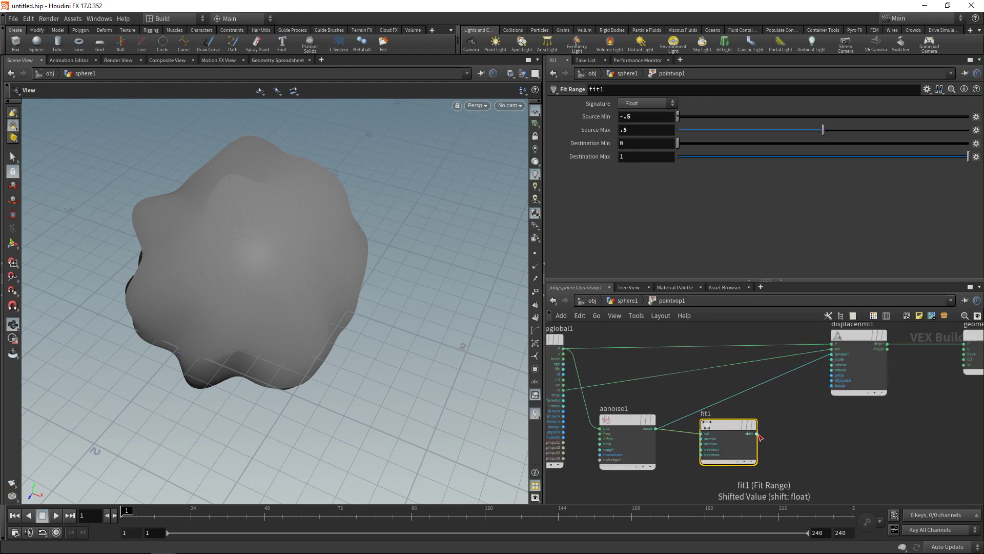
pyautogui.click(757, 433)
pyautogui.click(829, 355)
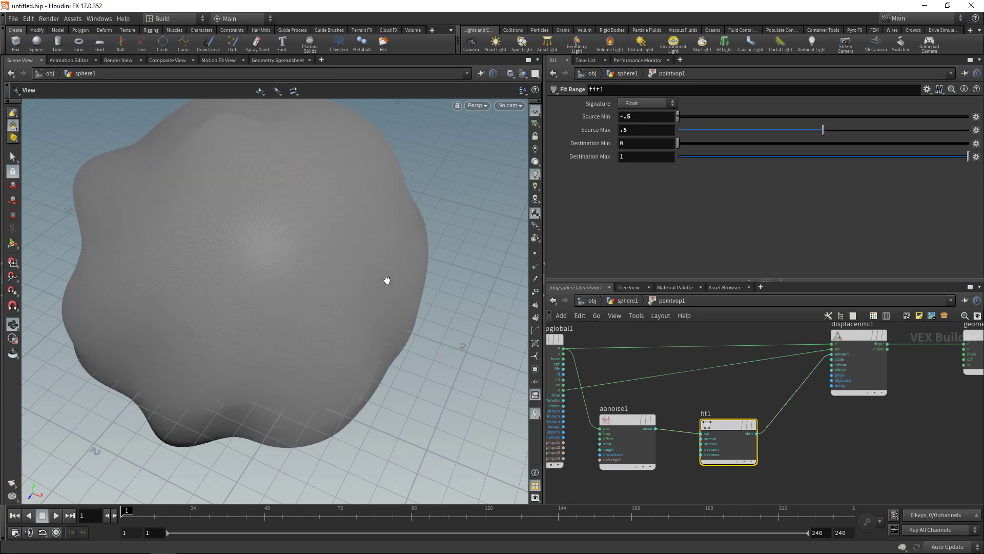
pyautogui.moveTo(289, 257); pyautogui.dragTo(261, 262)
pyautogui.moveTo(261, 261); pyautogui.dragTo(231, 292, button='right')
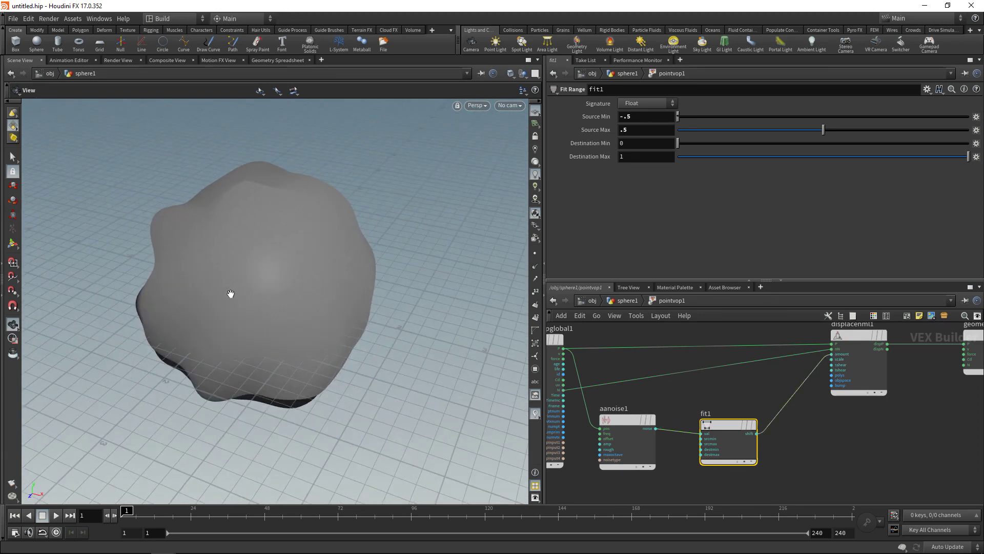
pyautogui.press('h')
pyautogui.moveTo(797, 359); pyautogui.dragTo(889, 443)
pyautogui.moveTo(889, 442); pyautogui.dragTo(807, 443, button='middle')
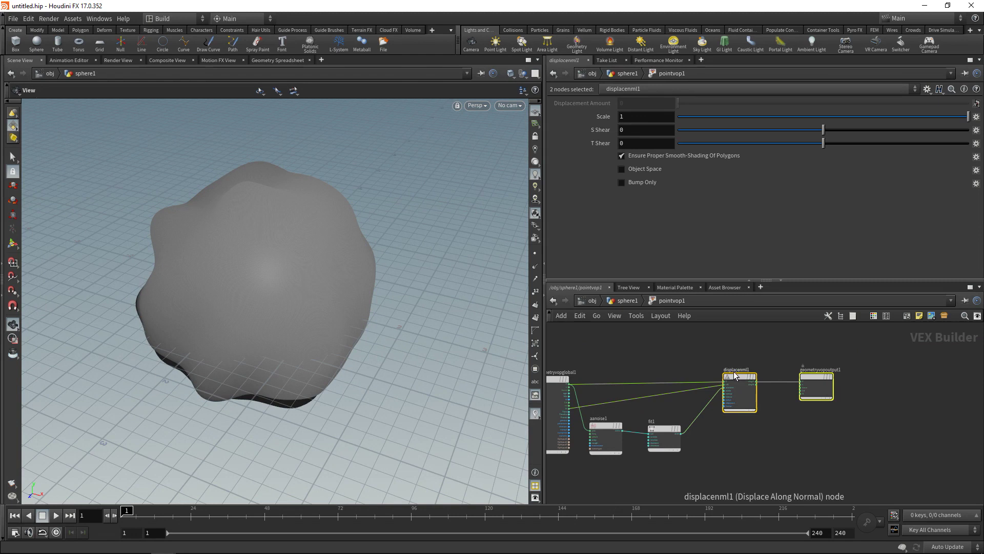
pyautogui.moveTo(738, 377); pyautogui.dragTo(798, 375)
pyautogui.click(749, 445)
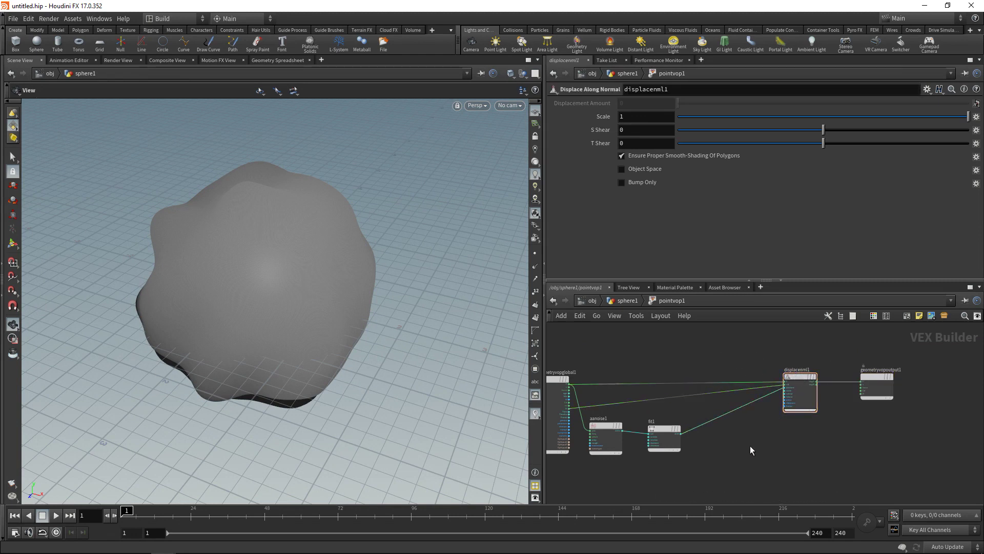
# Drop a Modulo node onto the fit1-to-displacement wire with Divisor .1 and inspect the terraces.
pyautogui.press('Tab')
pyautogui.write('modu')
pyautogui.press('Return')
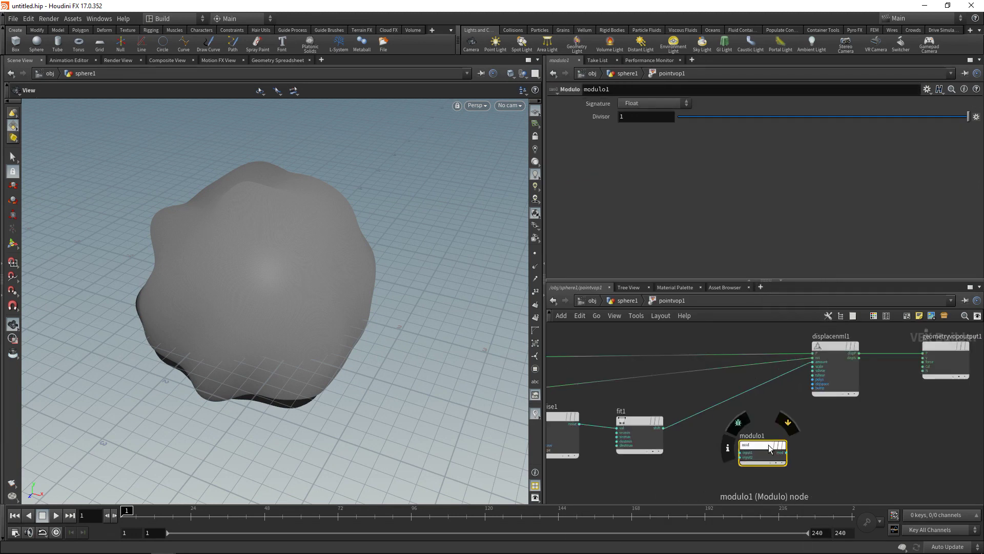
pyautogui.click(731, 416)
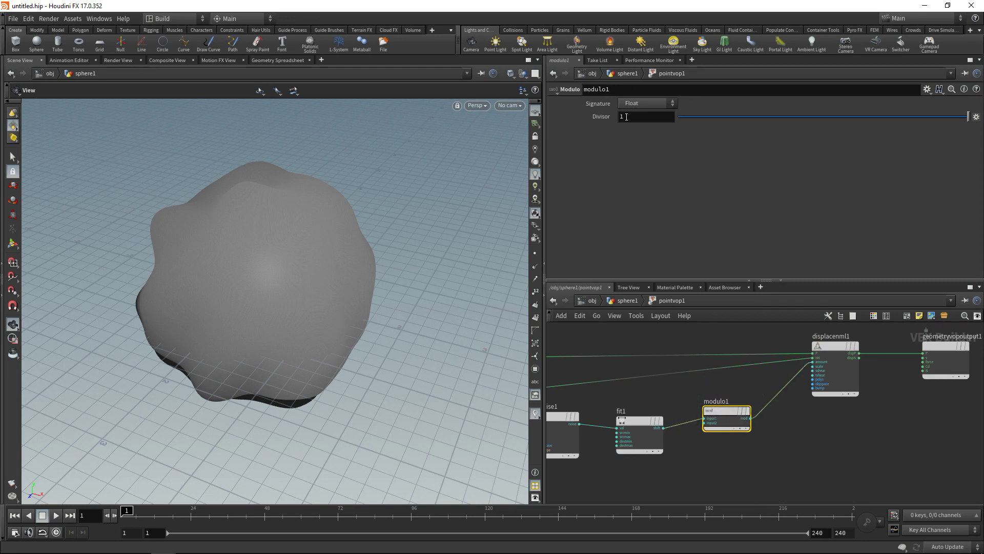
pyautogui.click(643, 117)
pyautogui.write('.1')
pyautogui.press('Return')
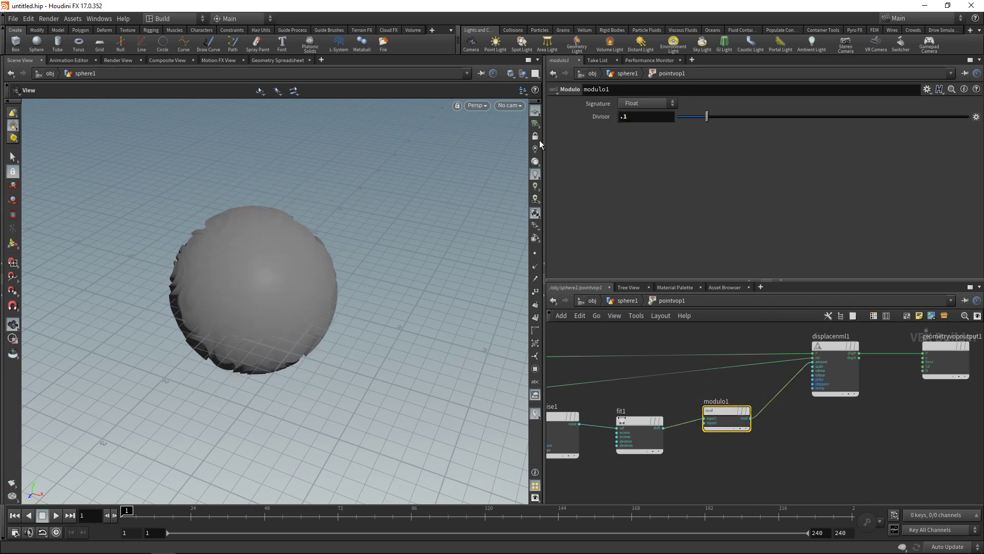
pyautogui.moveTo(326, 266); pyautogui.dragTo(176, 300)
pyautogui.moveTo(176, 301); pyautogui.dragTo(272, 277, button='right')
pyautogui.moveTo(272, 277)
pyautogui.mouseDown()
pyautogui.moveTo(264, 275)
pyautogui.moveTo(279, 287)
pyautogui.mouseUp()
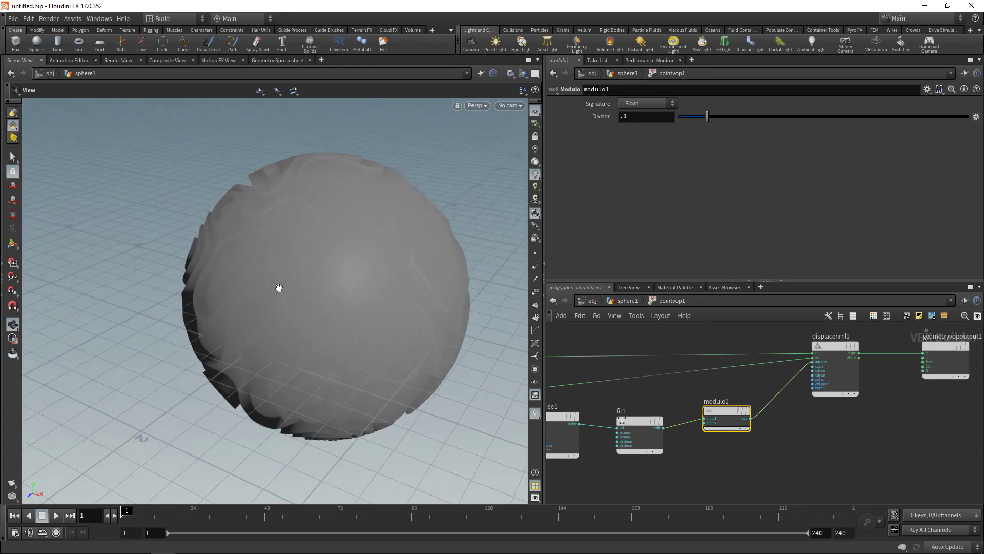
pyautogui.click(746, 470)
# Add normal2 below pointvop1, display it, and brighten the viewport shading to show crisp ridges.
pyautogui.press('u')
pyautogui.press('Tab')
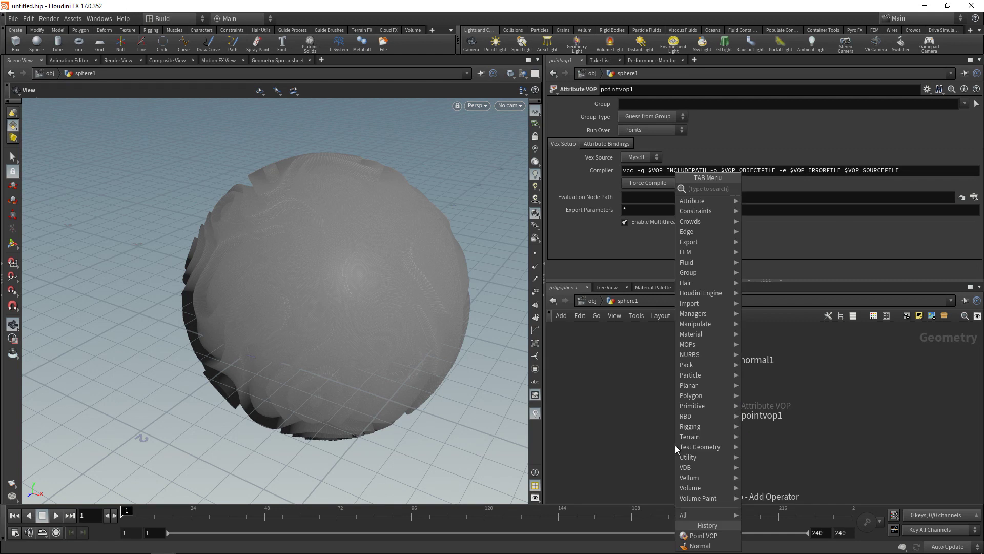
pyautogui.write('normal')
pyautogui.press('Return')
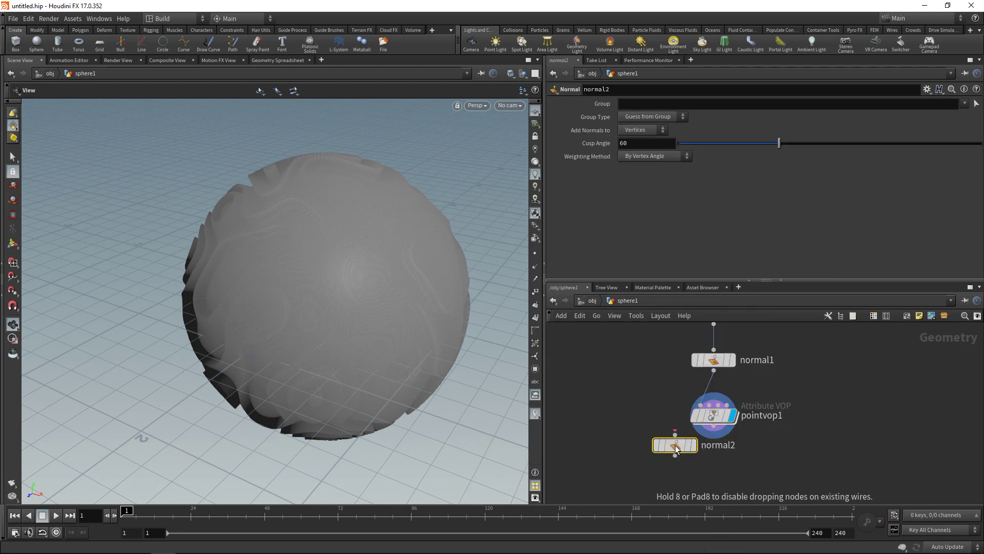
pyautogui.click(715, 465)
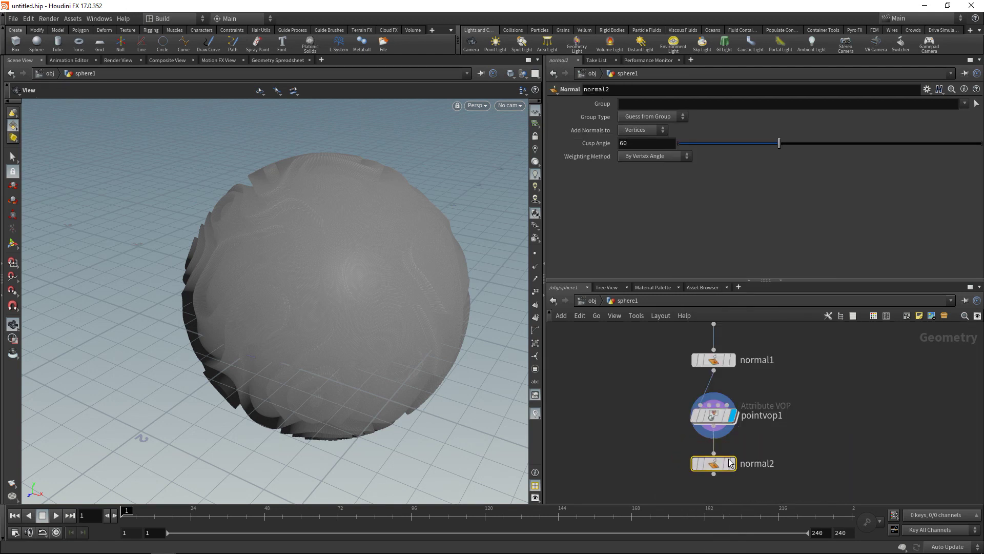
pyautogui.click(732, 463)
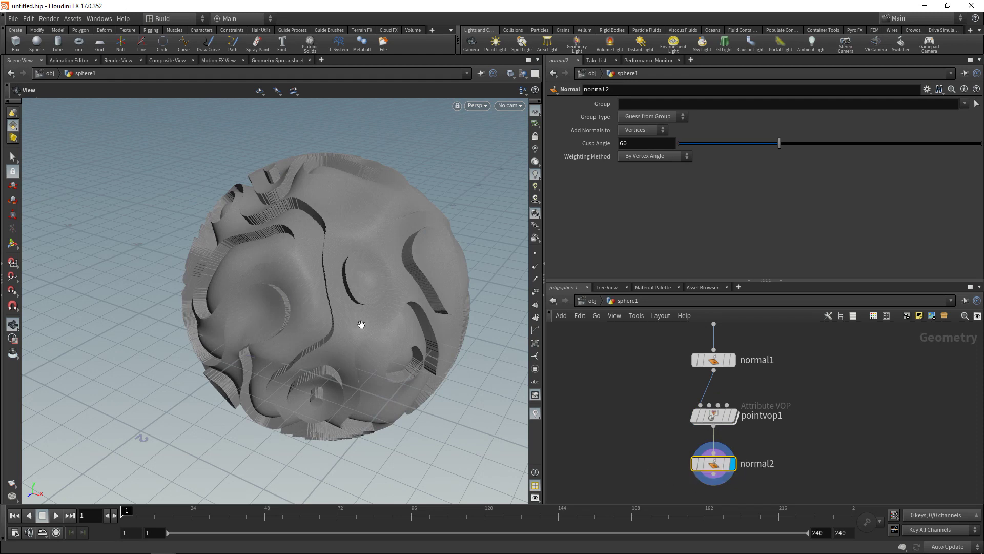
pyautogui.moveTo(362, 324); pyautogui.dragTo(308, 313)
pyautogui.click(535, 162)
pyautogui.click(541, 167)
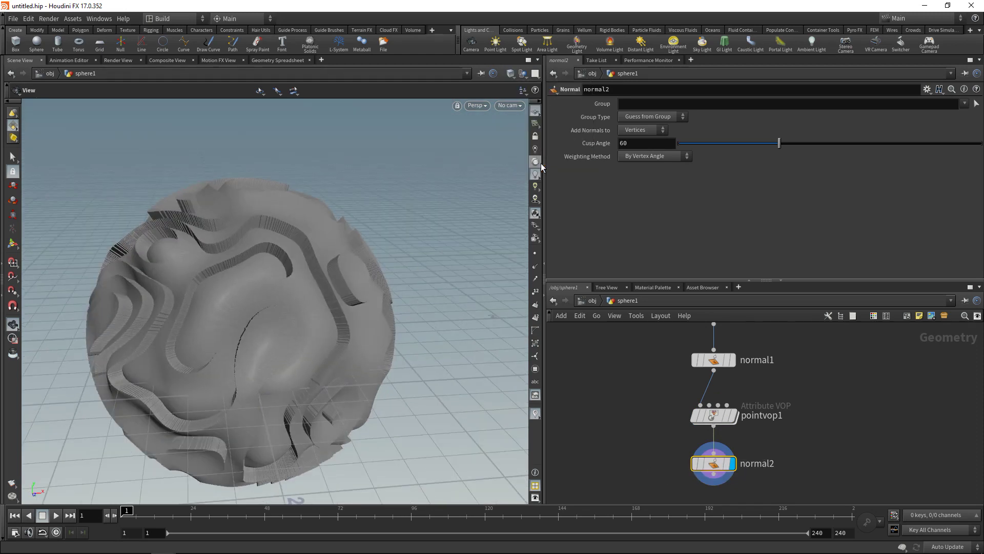
pyautogui.moveTo(369, 268)
pyautogui.mouseDown()
pyautogui.moveTo(297, 292)
pyautogui.moveTo(328, 262)
pyautogui.moveTo(273, 250)
pyautogui.mouseUp()
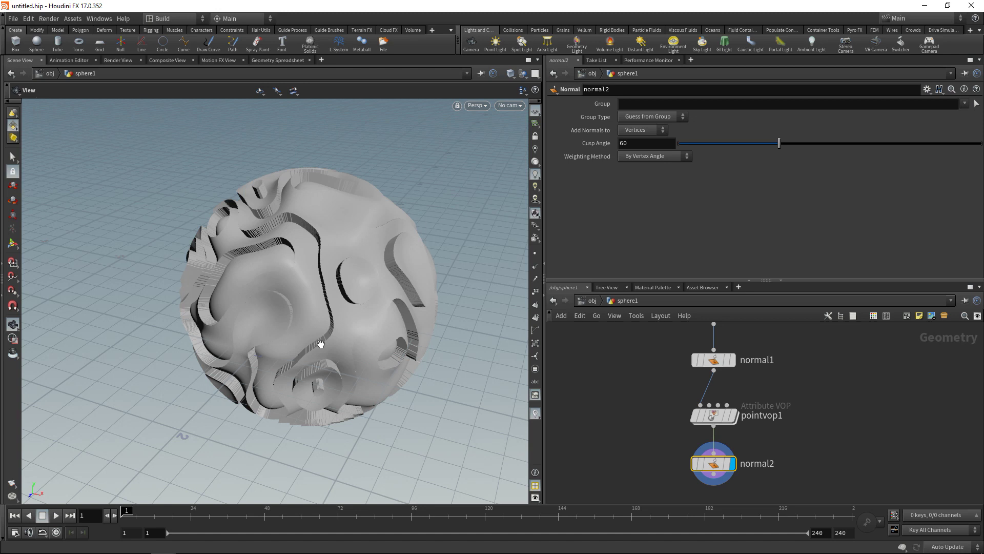
# Inside pointvop1, rearrange the fit1 and modulo1 nodes.
pyautogui.moveTo(639, 398); pyautogui.dragTo(740, 435)
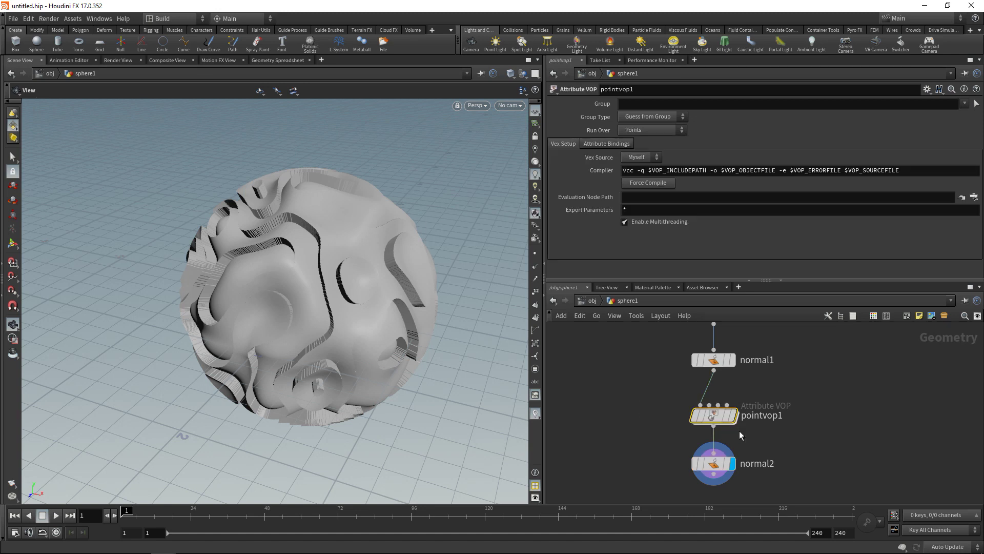
pyautogui.press('Return')
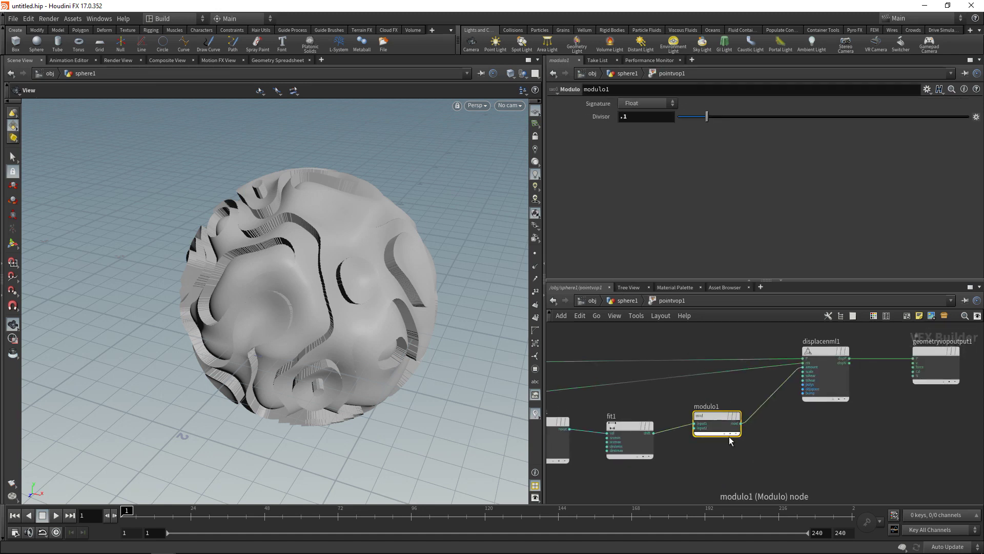
pyautogui.click(718, 419)
pyautogui.moveTo(717, 417); pyautogui.dragTo(703, 420)
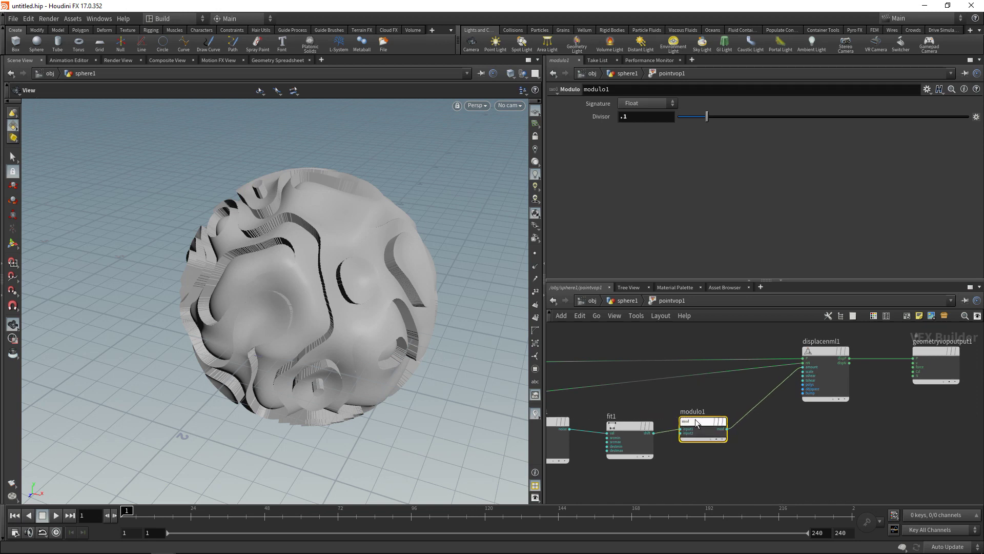
pyautogui.moveTo(625, 426); pyautogui.dragTo(622, 420)
pyautogui.moveTo(722, 480); pyautogui.dragTo(606, 419)
pyautogui.moveTo(712, 431); pyautogui.dragTo(758, 432, button='middle')
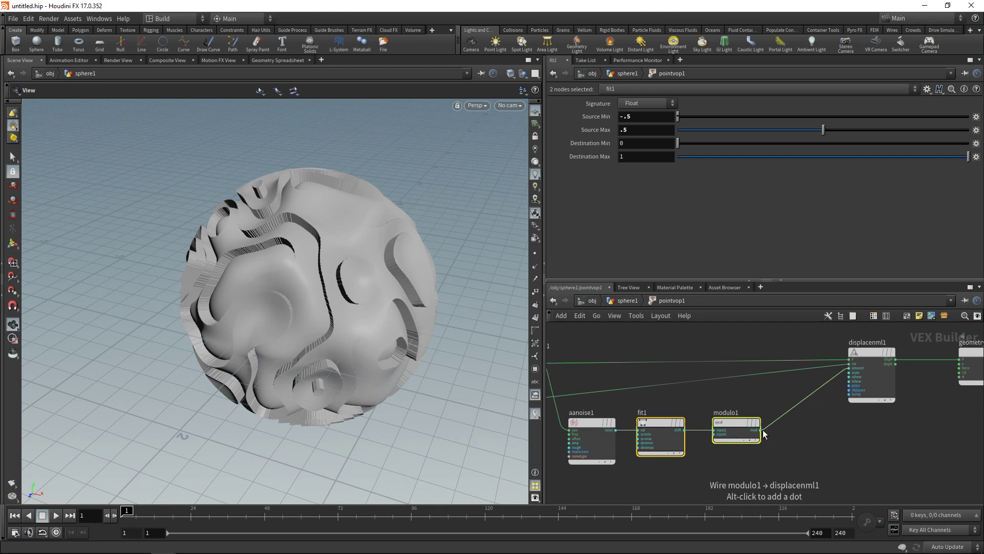
# Set modulo1's Divisor to .05 and turn on material display in the viewport.
pyautogui.click(736, 428)
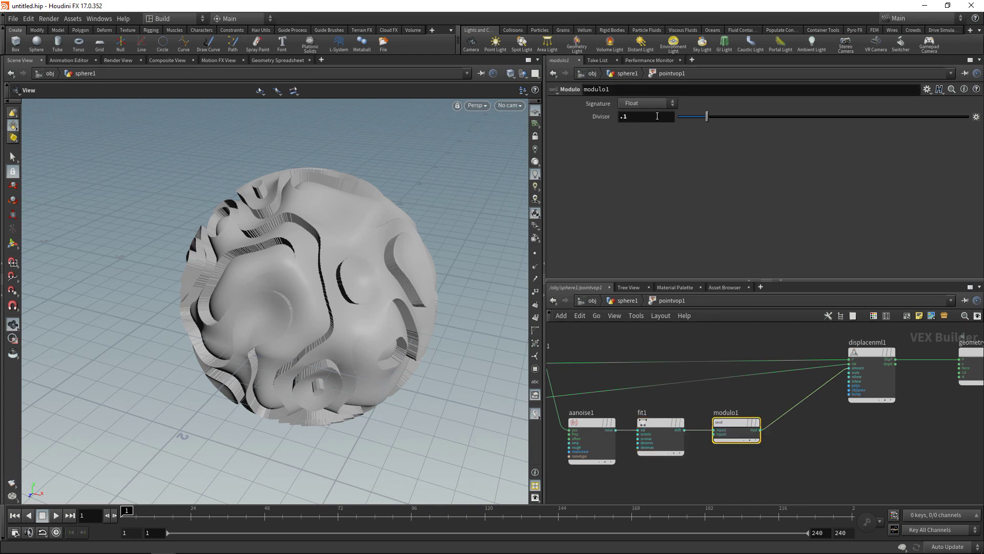
pyautogui.click(643, 117)
pyautogui.write('.05')
pyautogui.press('Return')
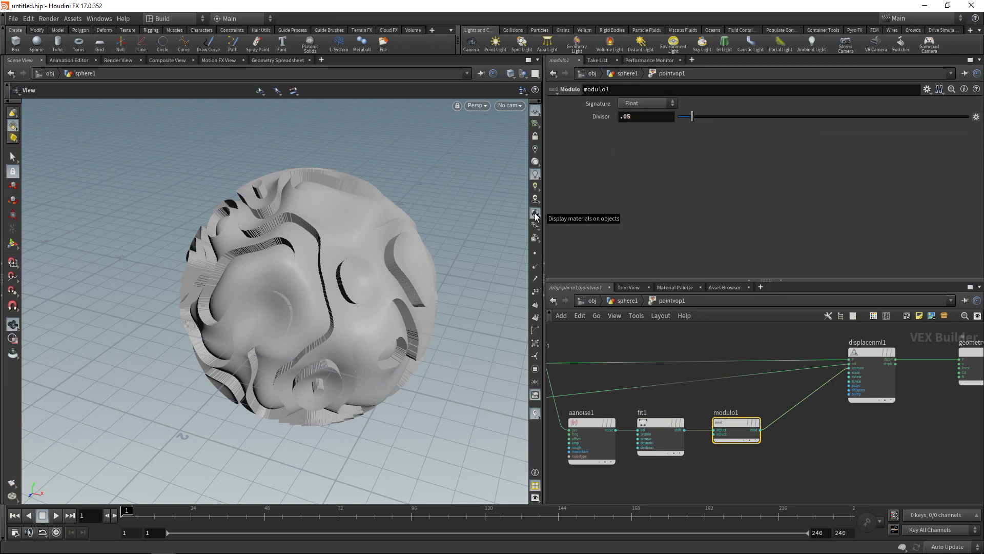
pyautogui.click(535, 213)
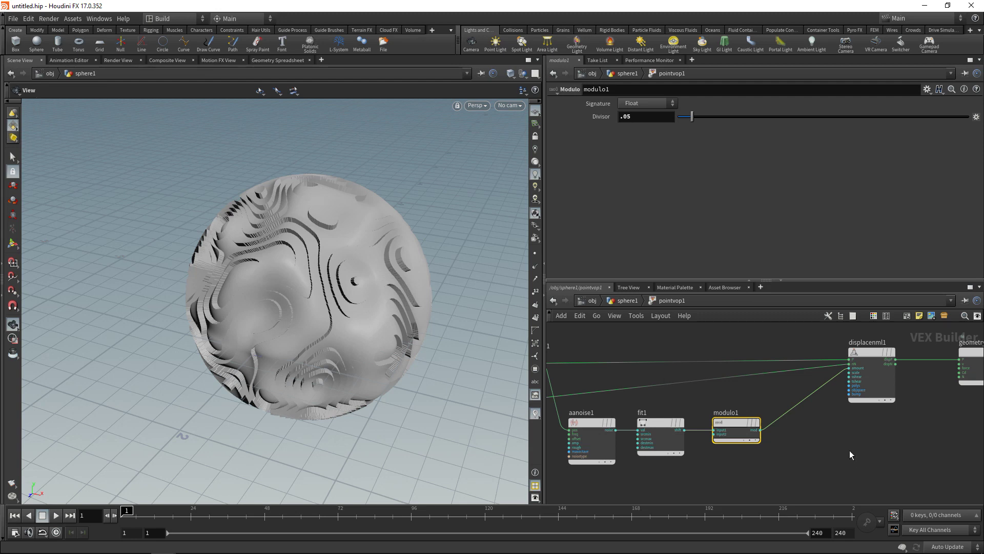
# Insert a Multiply Constant node on the wire between modulo1 and the displace-along-normal node.
pyautogui.scroll(-2, 850, 450)
pyautogui.click(887, 389)
pyautogui.press('Tab')
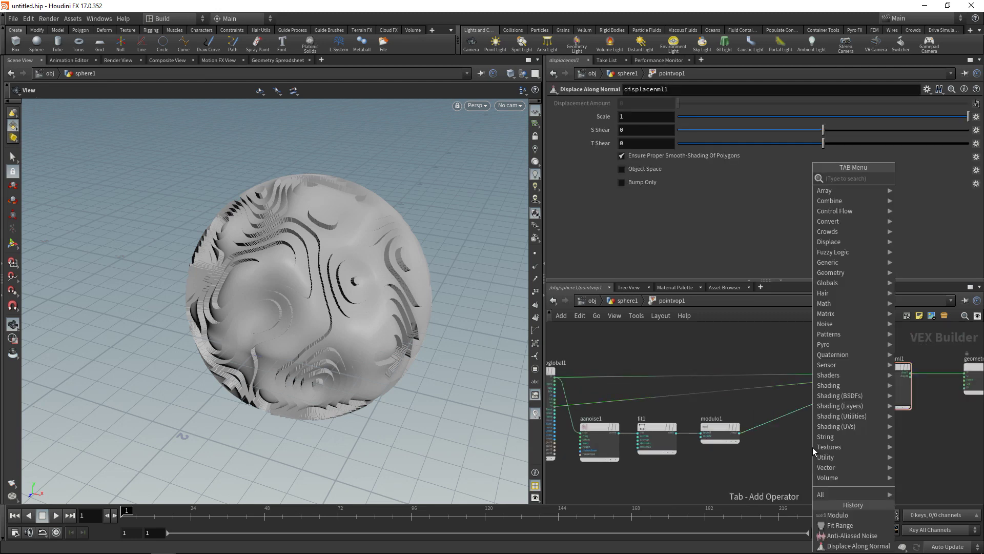
pyautogui.write('mult')
pyautogui.press('Down')
pyautogui.press('Down')
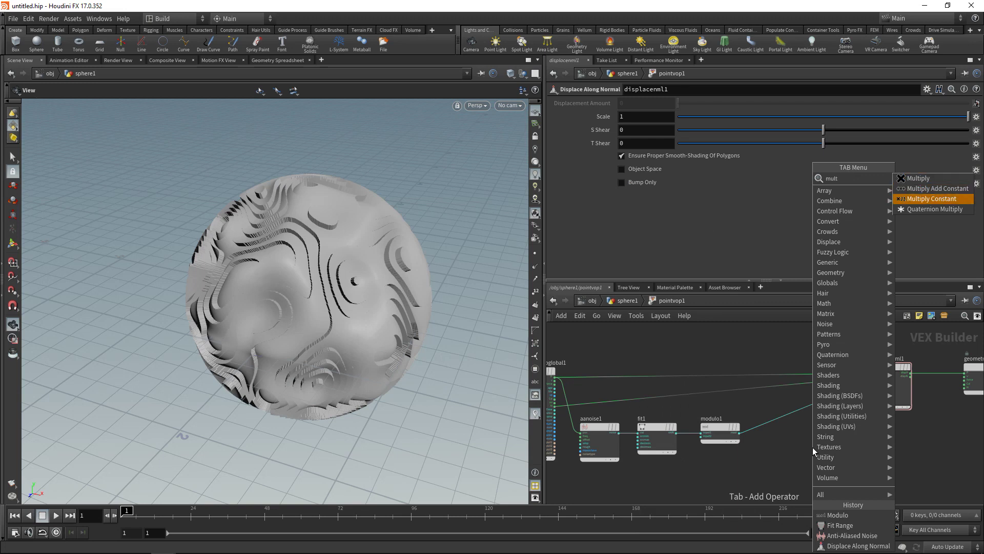
pyautogui.press('Return')
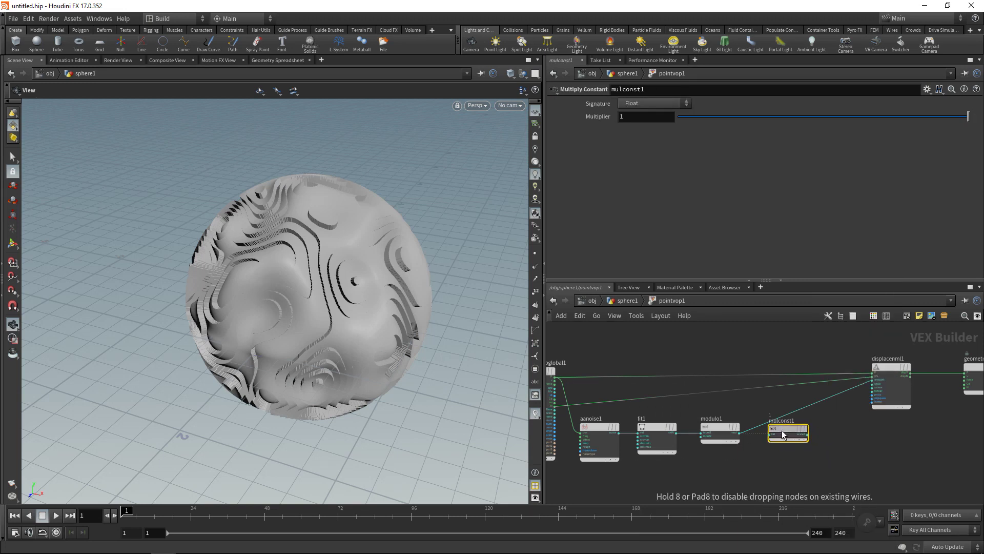
pyautogui.click(787, 431)
# Set modulo1's Divisor to .1 and mulconst1's Multiplier to 10 for taller ridges.
pyautogui.click(720, 426)
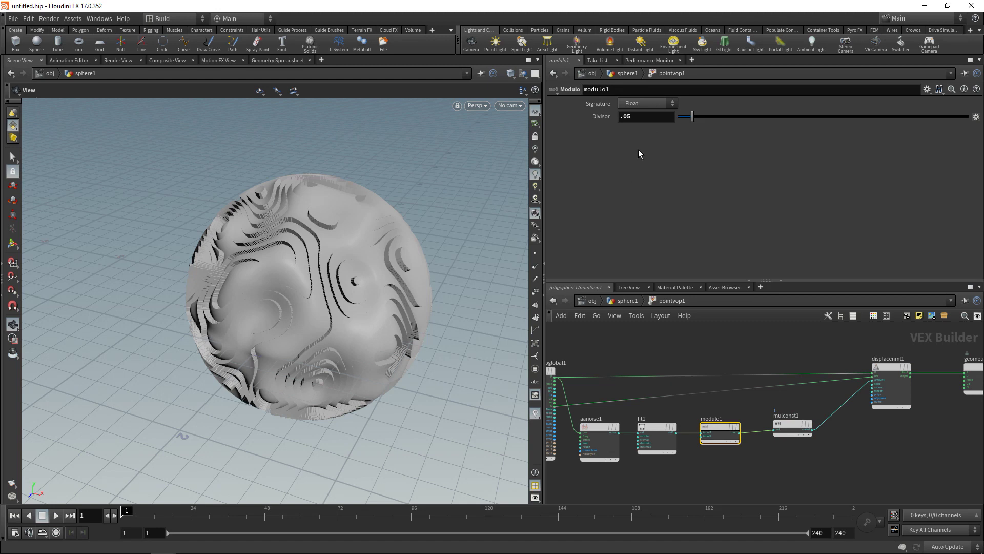
pyautogui.click(633, 117)
pyautogui.write('.1')
pyautogui.press('Return')
pyautogui.click(792, 428)
pyautogui.click(630, 116)
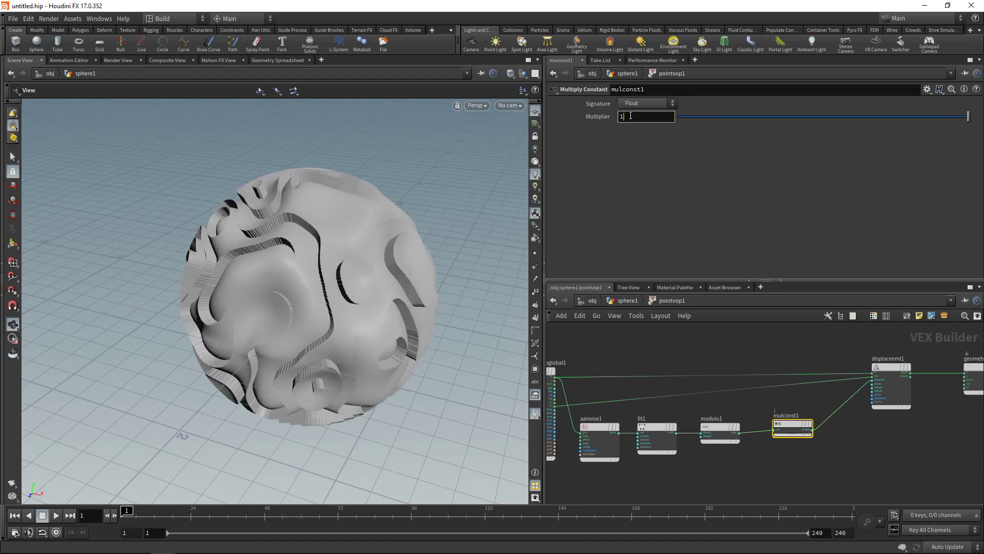
pyautogui.write('0')
pyautogui.press('Return')
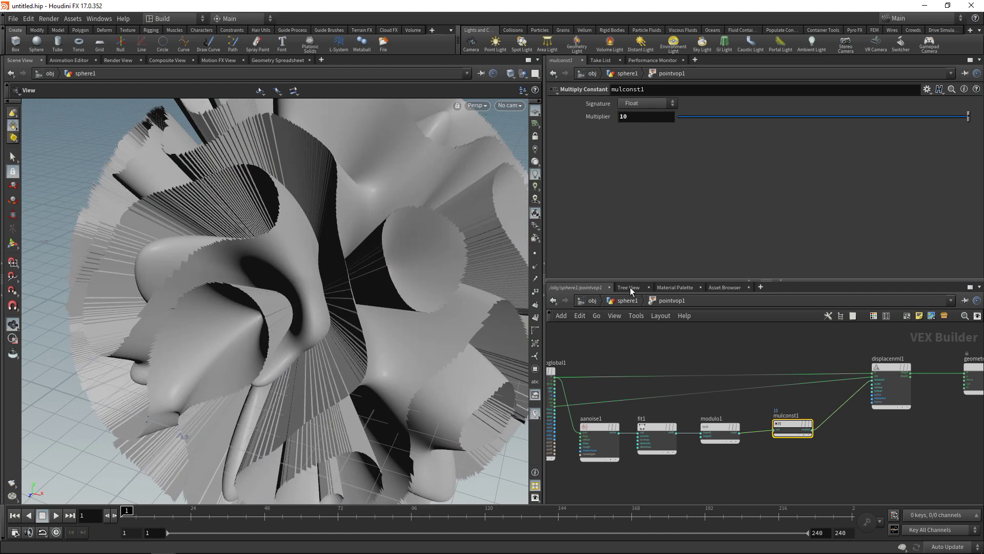
pyautogui.scroll(-5, 405, 300)
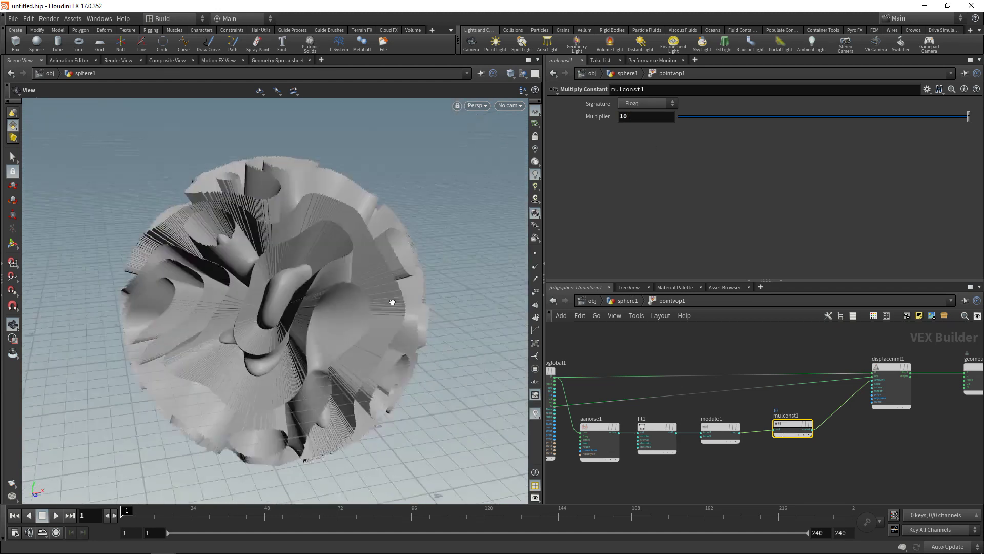
pyautogui.moveTo(392, 302); pyautogui.dragTo(339, 322)
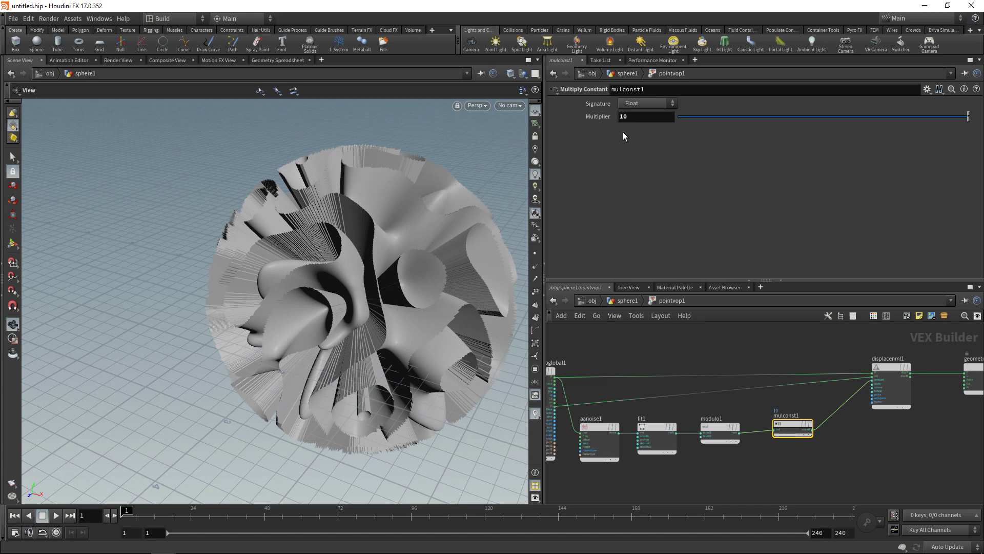
# Promote mulconst1's Multiplier to a pointvop1 parameter through Edit Parameter Interface, then apply and accept.
pyautogui.press('u')
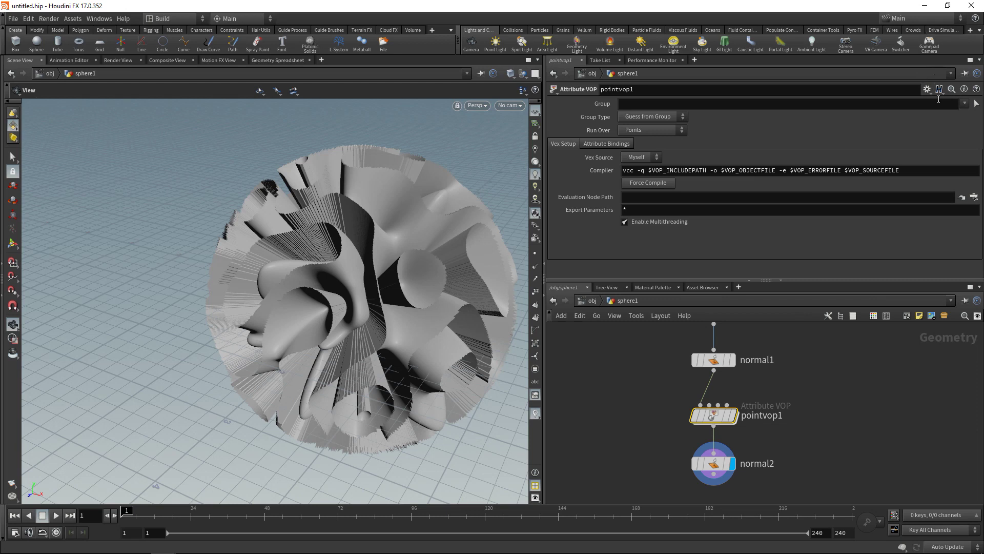
pyautogui.click(927, 89)
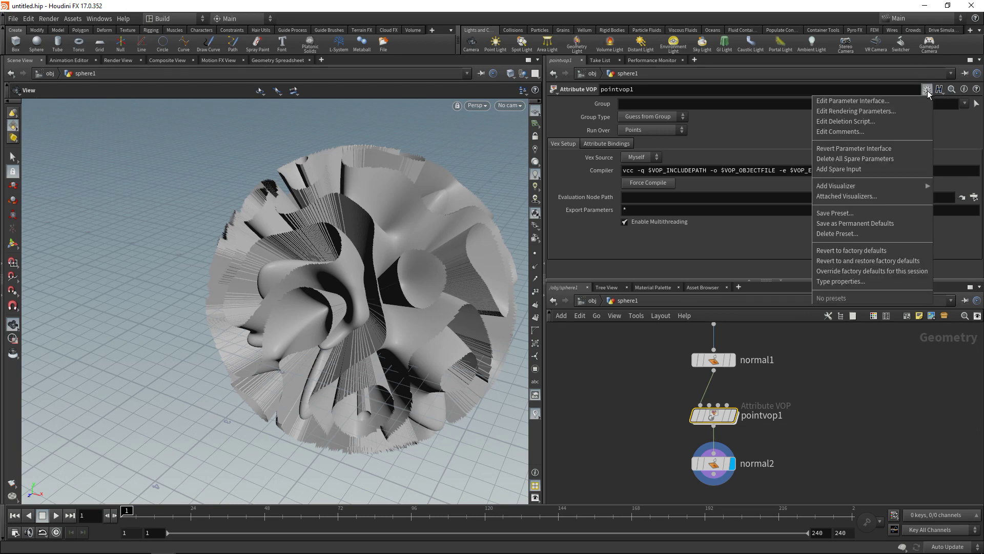
pyautogui.click(860, 102)
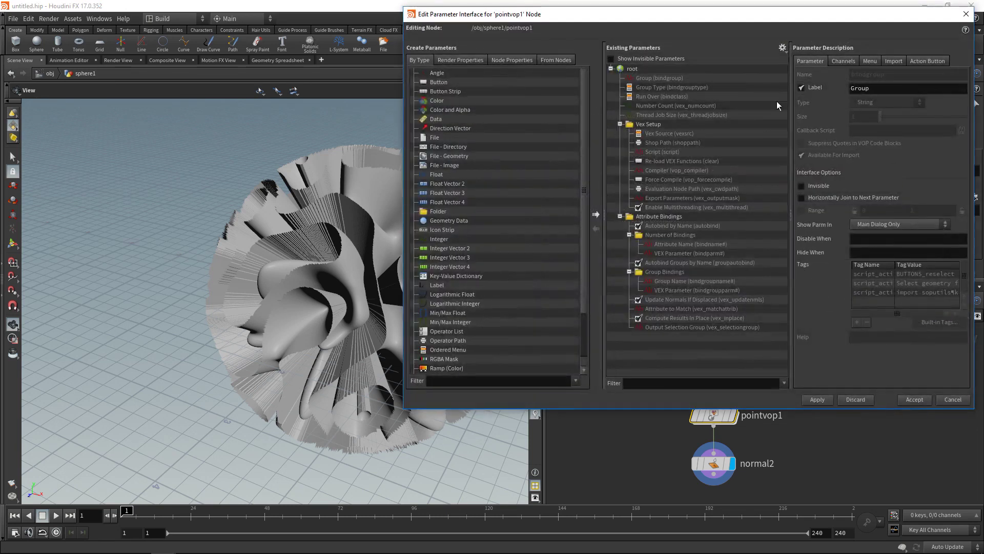
pyautogui.moveTo(787, 19); pyautogui.dragTo(515, 22)
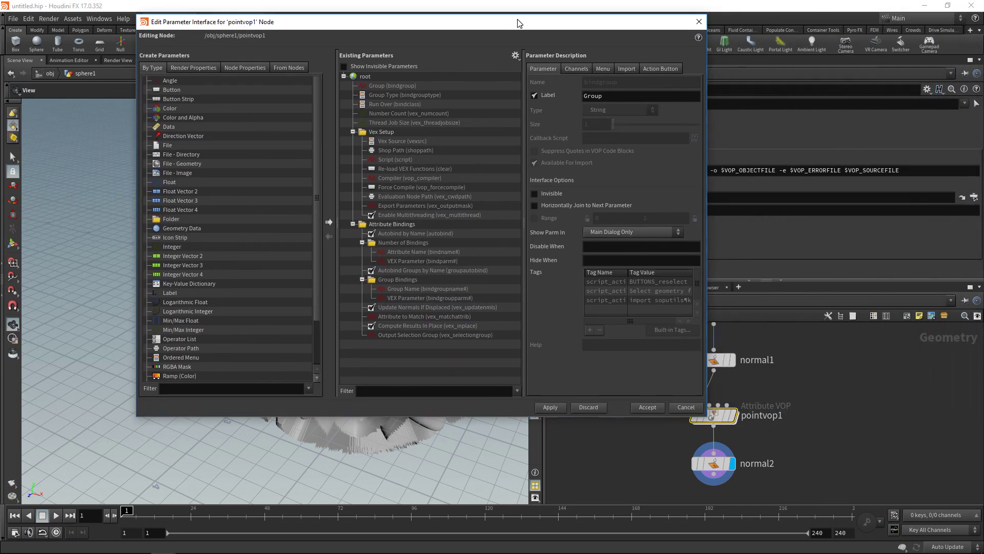
pyautogui.doubleClick(713, 415)
pyautogui.moveTo(570, 21); pyautogui.dragTo(430, 22)
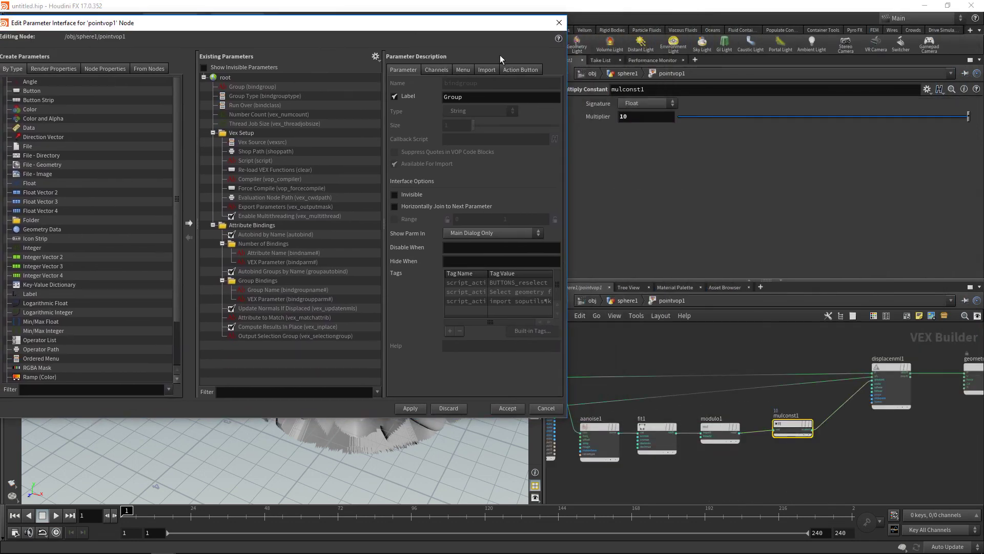
pyautogui.moveTo(586, 114); pyautogui.dragTo(321, 339)
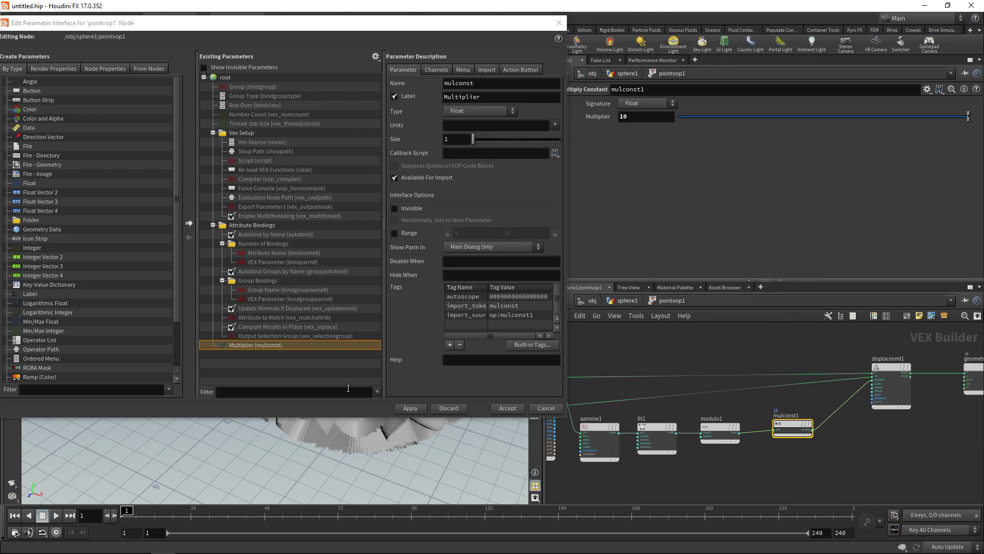
pyautogui.click(410, 408)
pyautogui.click(508, 408)
pyautogui.click(628, 300)
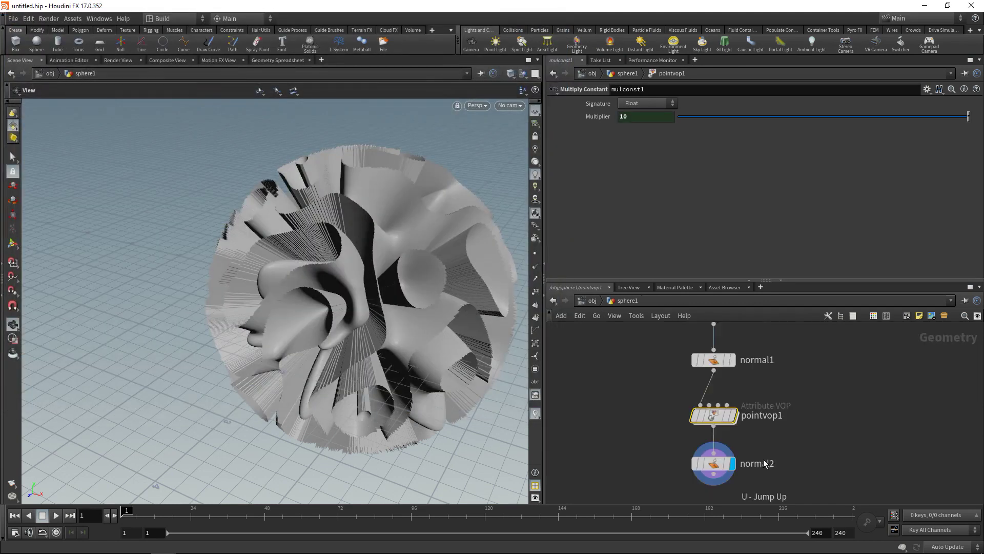
# Try a lower value on pointvop1's Multiplier to preview less displacement.
pyautogui.moveTo(628, 396); pyautogui.dragTo(739, 429)
pyautogui.moveTo(877, 277); pyautogui.dragTo(980, 277)
pyautogui.press('Return')
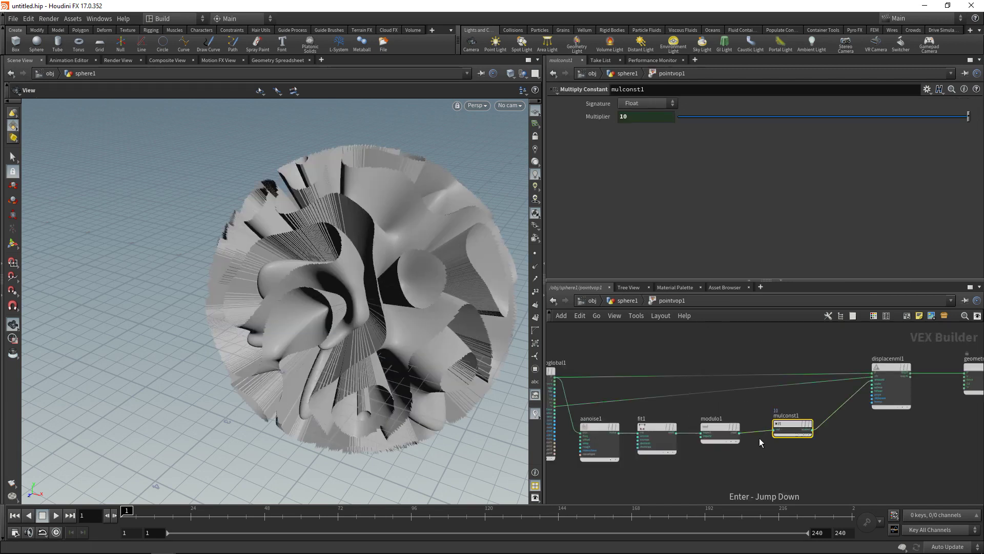
# Set modulo1's Divisor to 1.0/ a relative reference to mulconst1's Multiplier, evaluating to 0.1.
pyautogui.rightClick(597, 119)
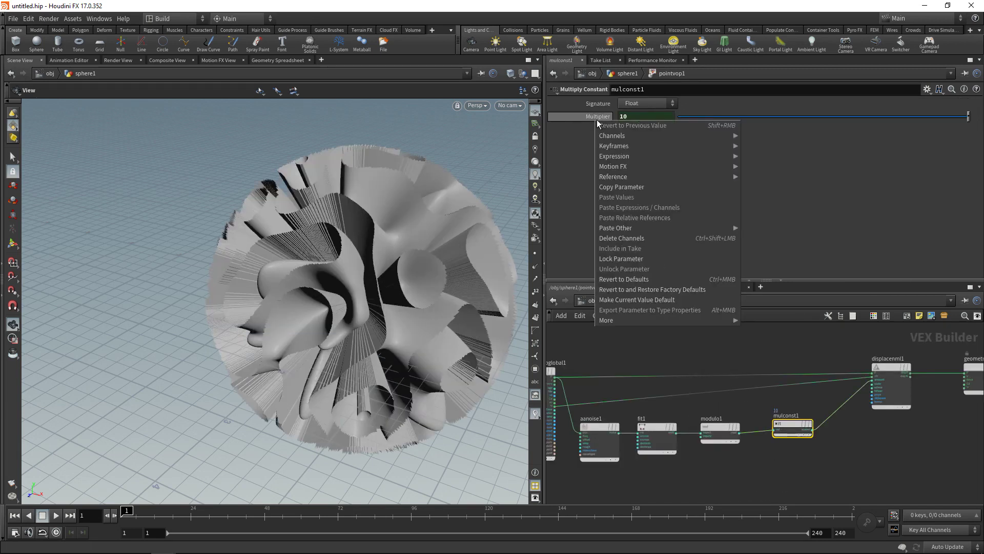
pyautogui.click(626, 186)
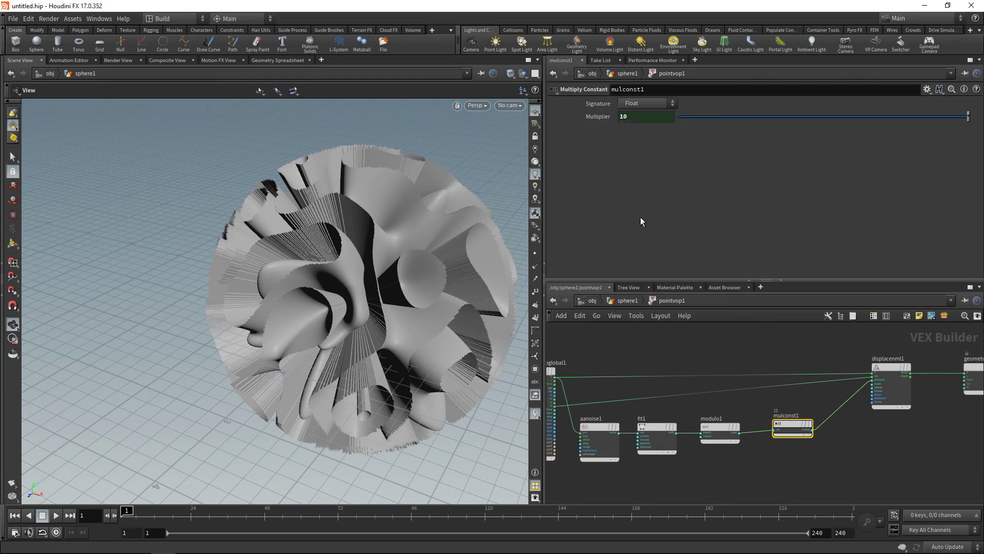
pyautogui.click(719, 431)
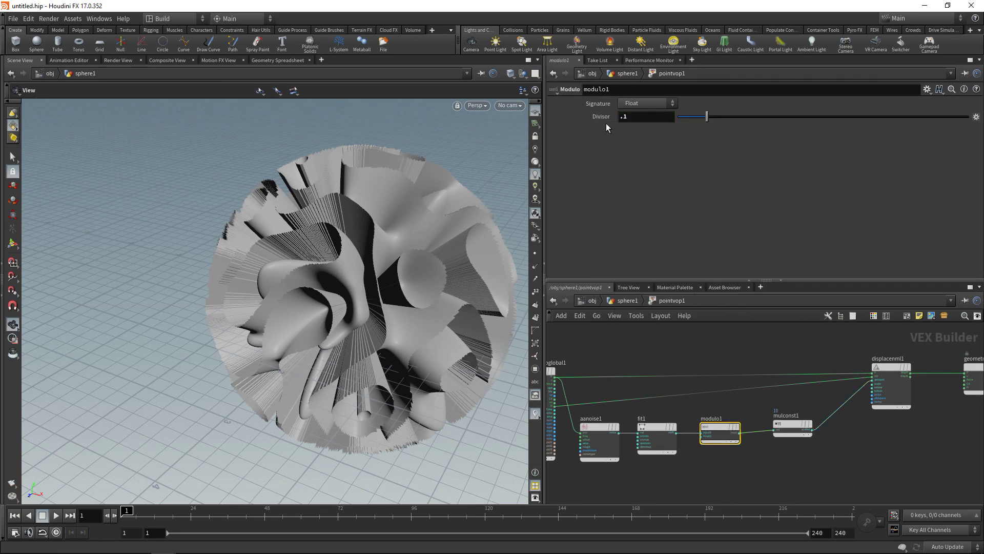
pyautogui.click(633, 121)
pyautogui.write('1.0/')
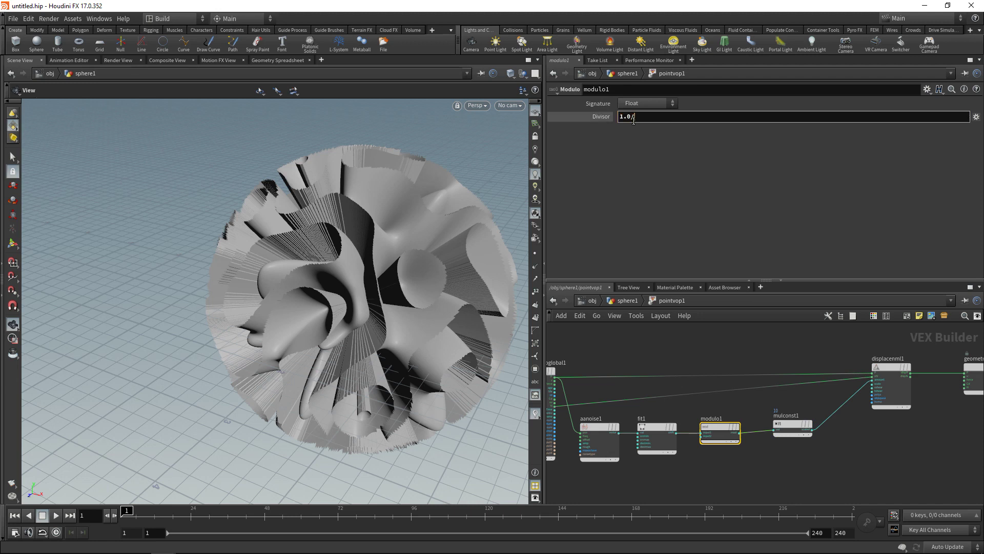
pyautogui.rightClick(666, 122)
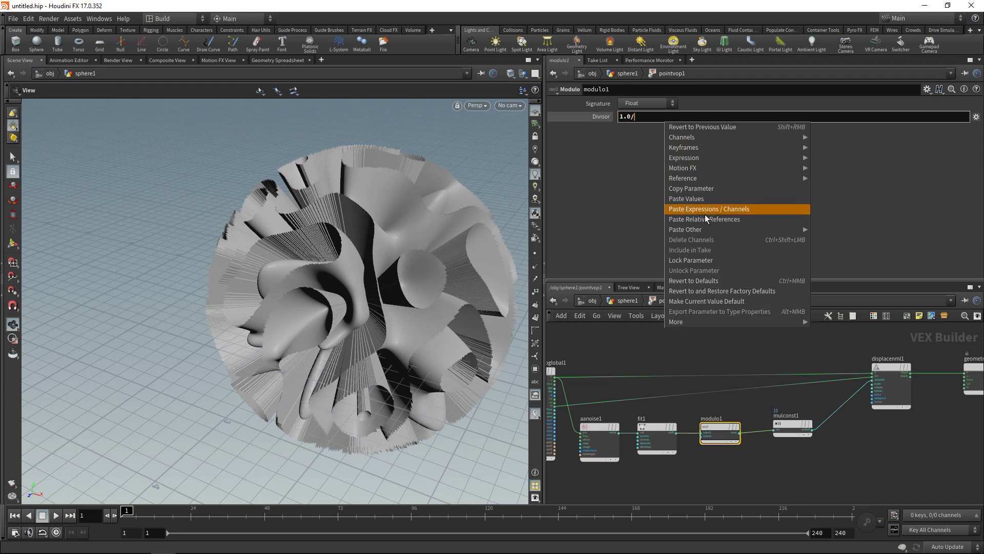
pyautogui.click(715, 223)
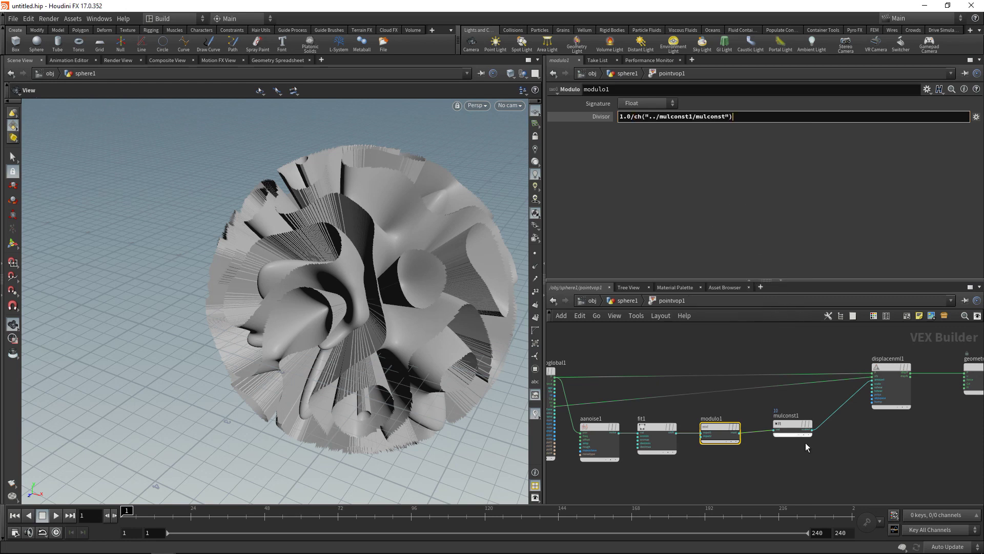
pyautogui.press('Return')
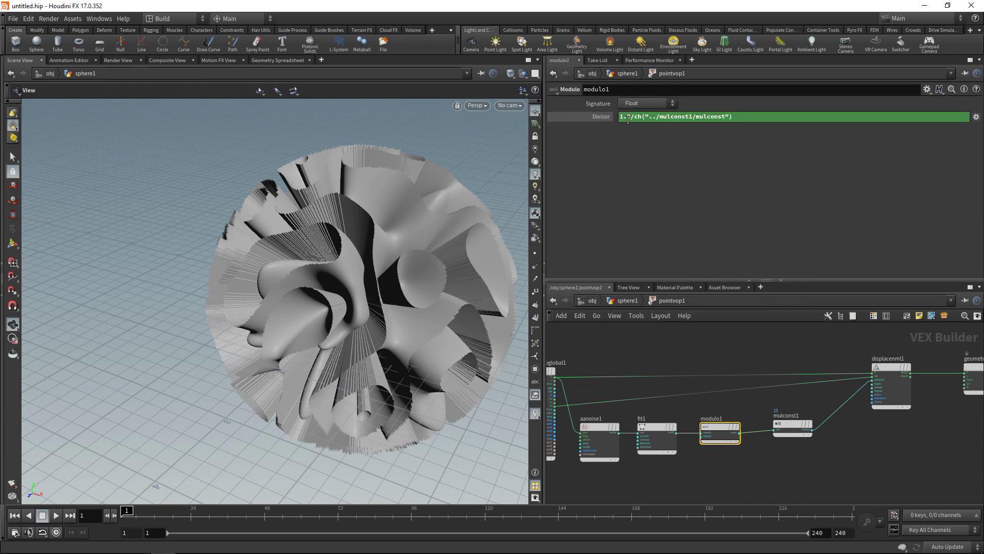
pyautogui.click(602, 117)
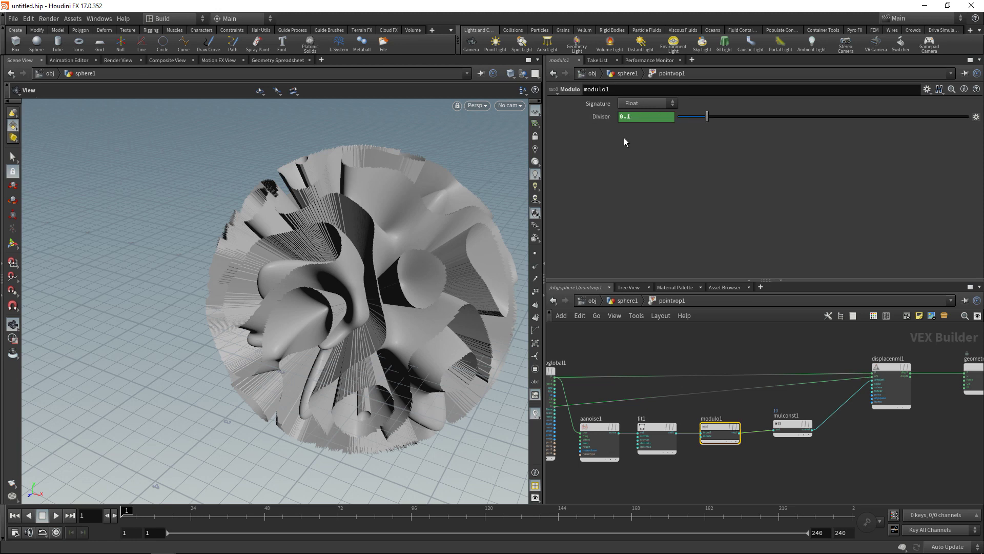
# Set pointvop1's Multiplier to 5, then 20, and inspect the denser spiky bands.
pyautogui.click(791, 472)
pyautogui.press('u')
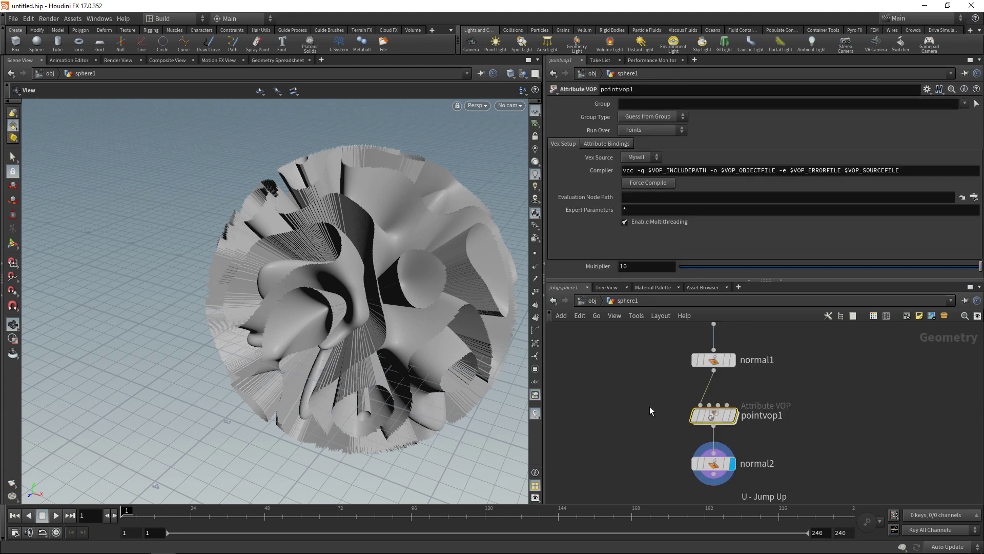
pyautogui.click(637, 262)
pyautogui.write('5')
pyautogui.press('Return')
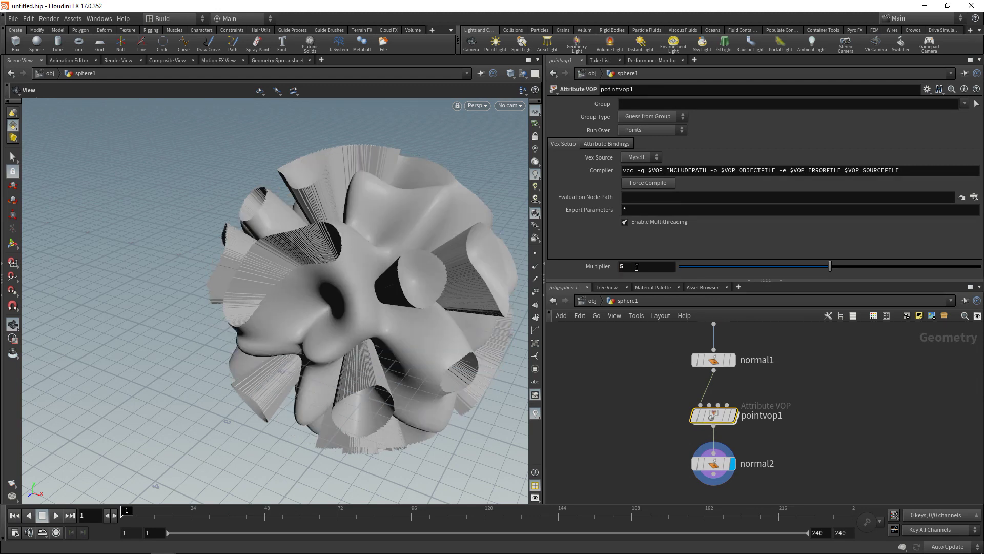
pyautogui.click(636, 267)
pyautogui.write('20')
pyautogui.press('Return')
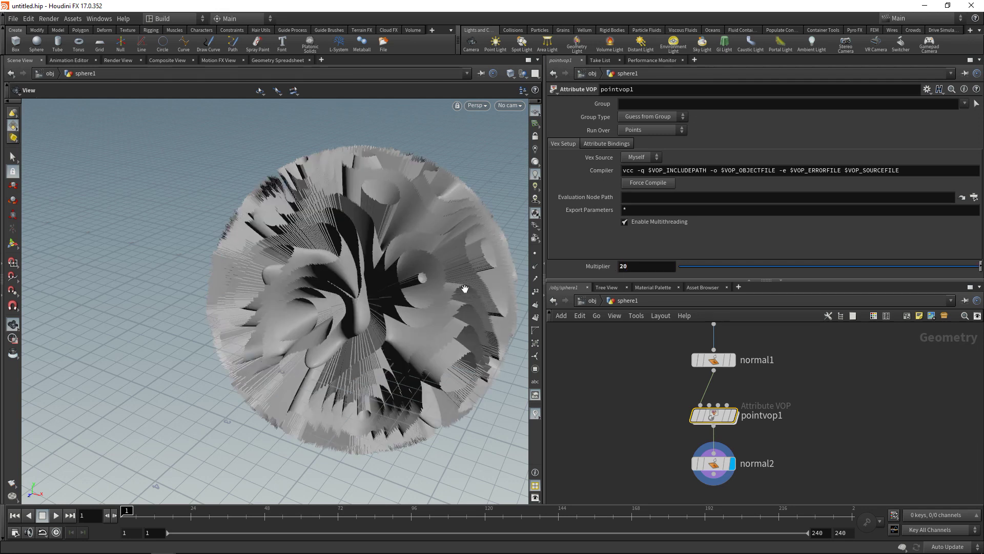
pyautogui.moveTo(430, 287); pyautogui.dragTo(461, 297)
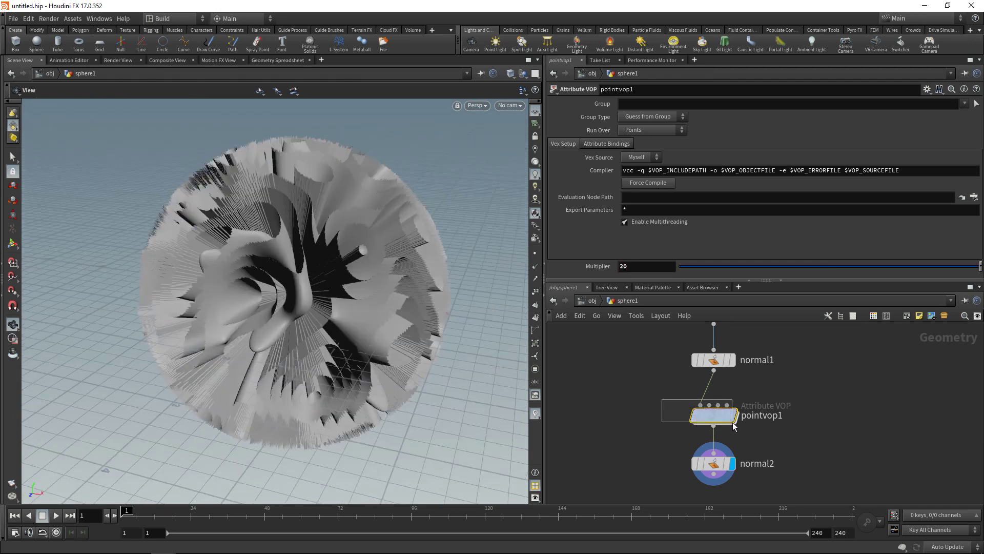
# Insert a Multiply node on the wire after mulconst1 inside pointvop1.
pyautogui.doubleClick(714, 415)
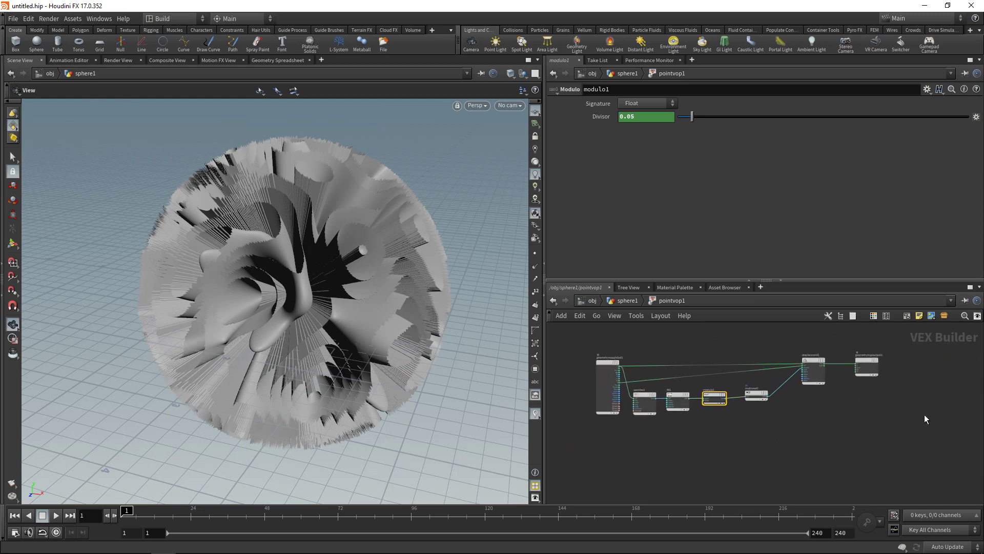
pyautogui.click(868, 367)
pyautogui.click(813, 370)
pyautogui.scroll(3, 812, 418)
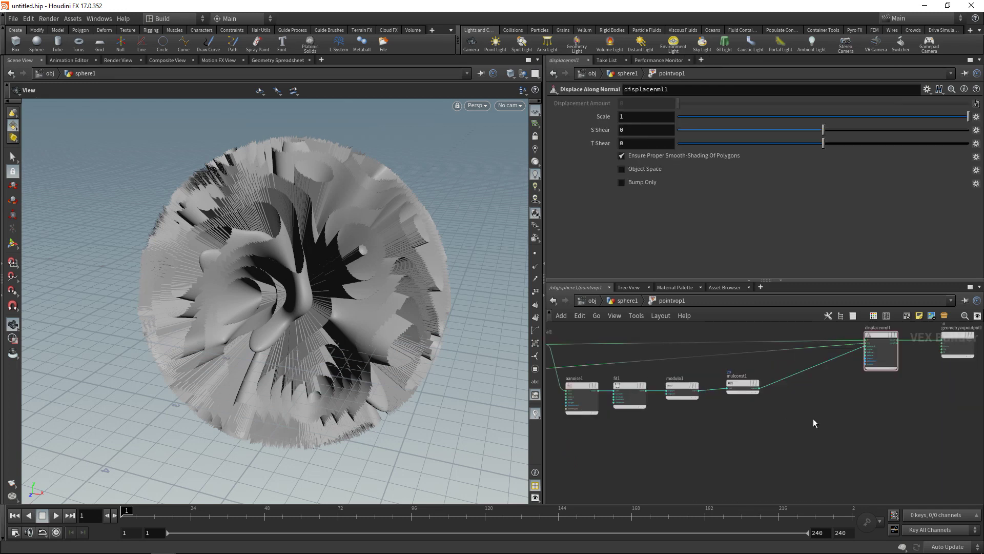
pyautogui.press('Tab')
pyautogui.write('mul')
pyautogui.press('Return')
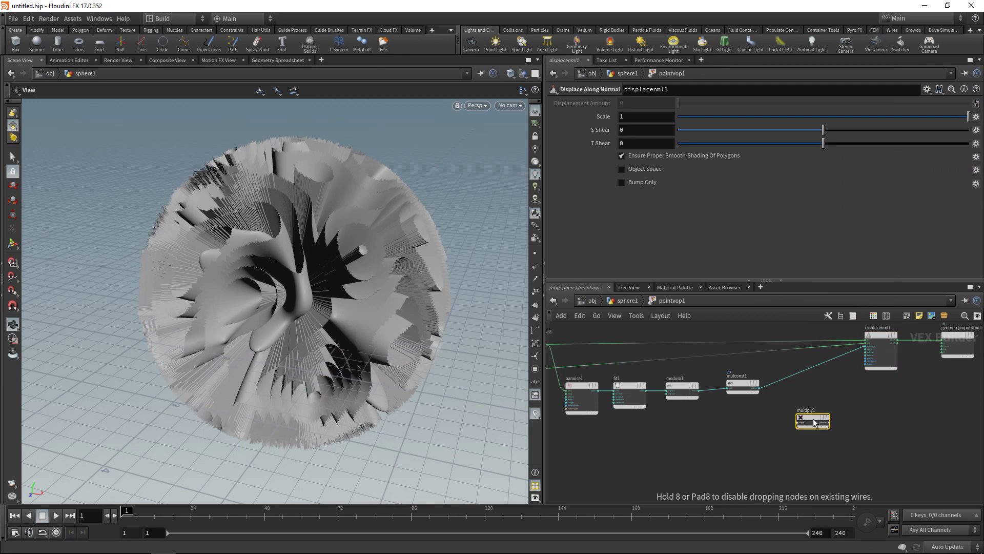
pyautogui.click(792, 411)
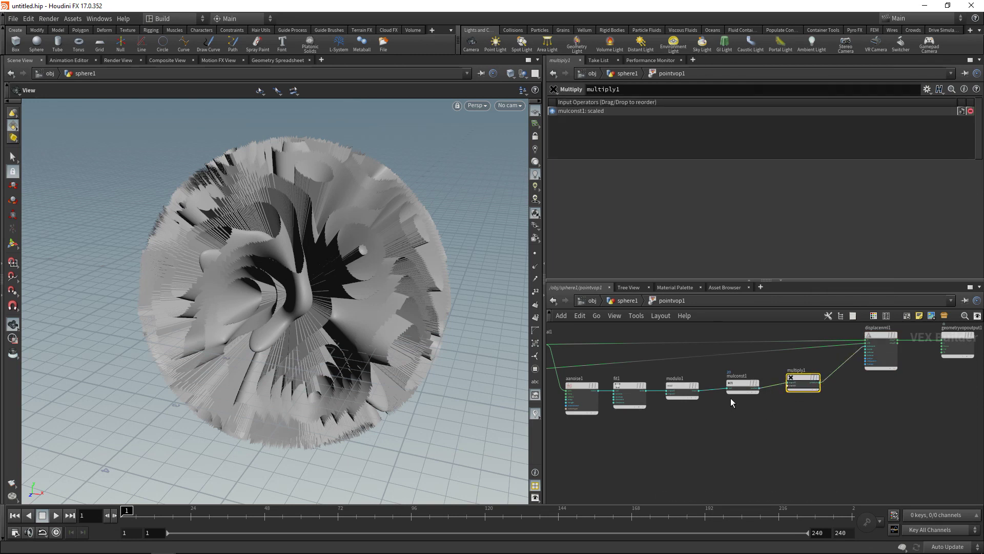
# Wire fit1's output into multiply1's second input and widen the network and parameter panes.
pyautogui.click(647, 394)
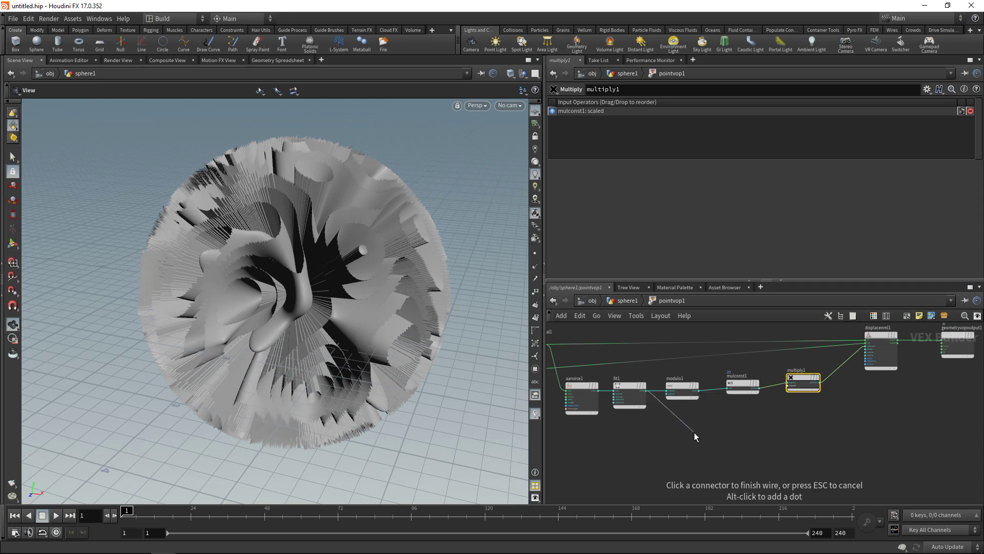
pyautogui.click(789, 392)
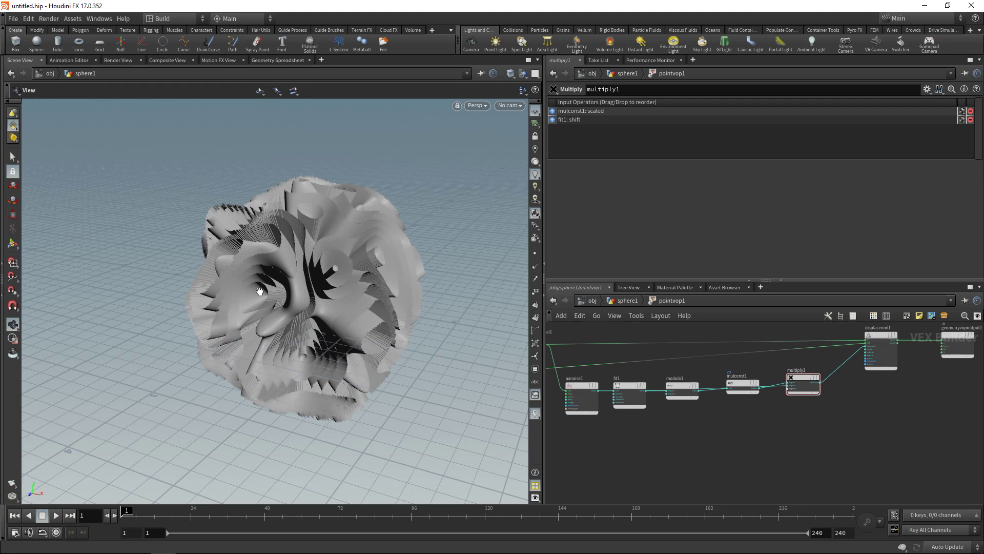
pyautogui.moveTo(739, 387)
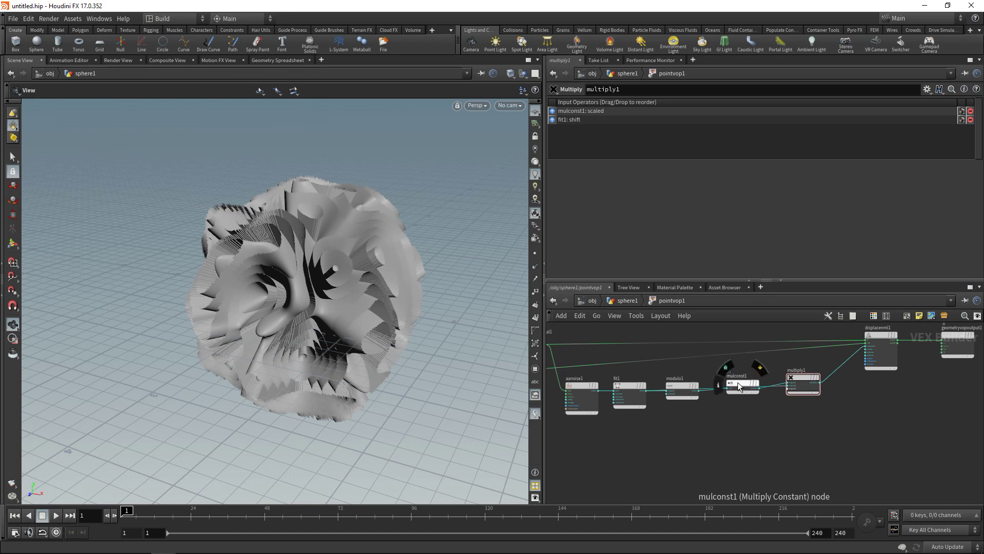
pyautogui.scroll(1, 773, 443)
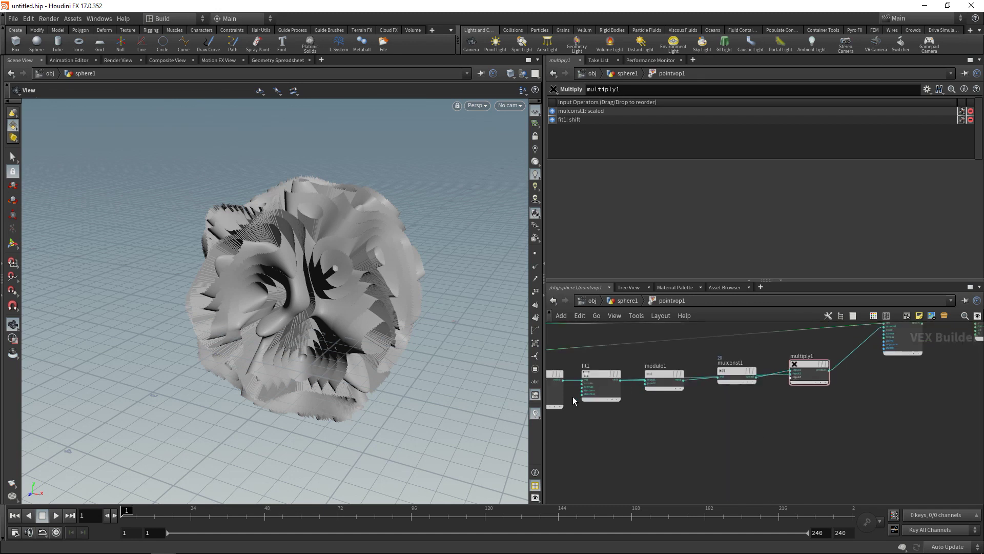
pyautogui.moveTo(545, 432); pyautogui.dragTo(383, 433)
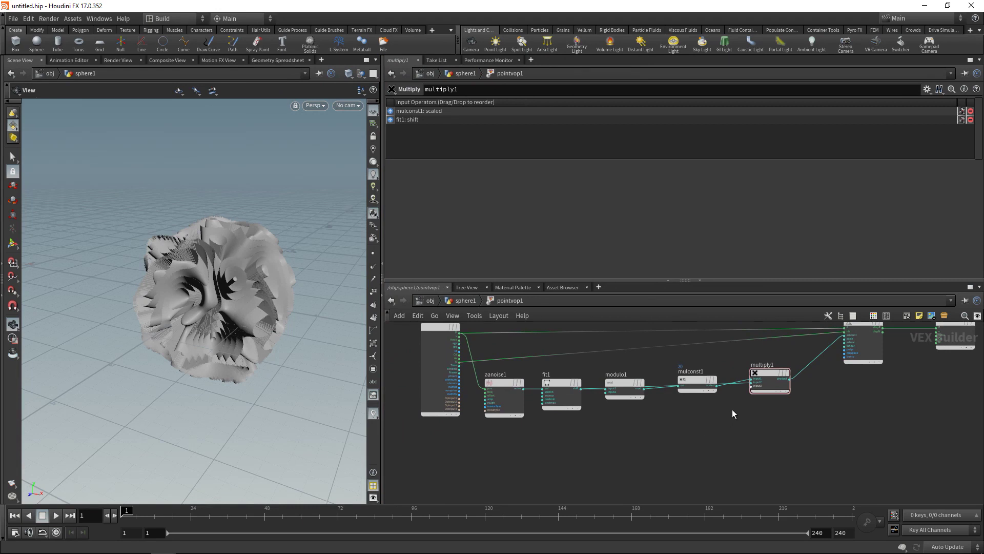
# Insert a Ramp Parameter named ramp_envelope before multiply1, set to Spline Ramp (float).
pyautogui.moveTo(769, 382); pyautogui.dragTo(778, 430)
pyautogui.press('Tab')
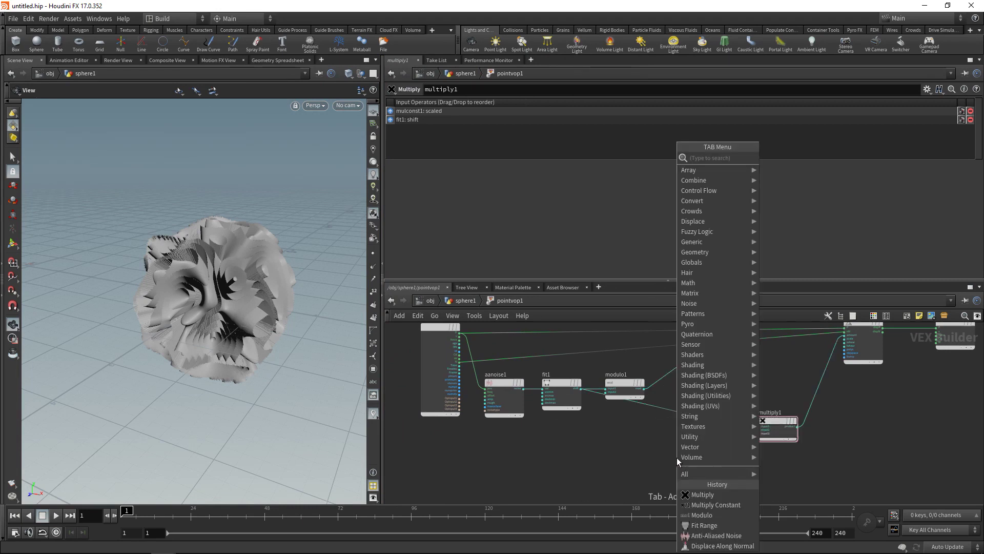
pyautogui.write('ramp')
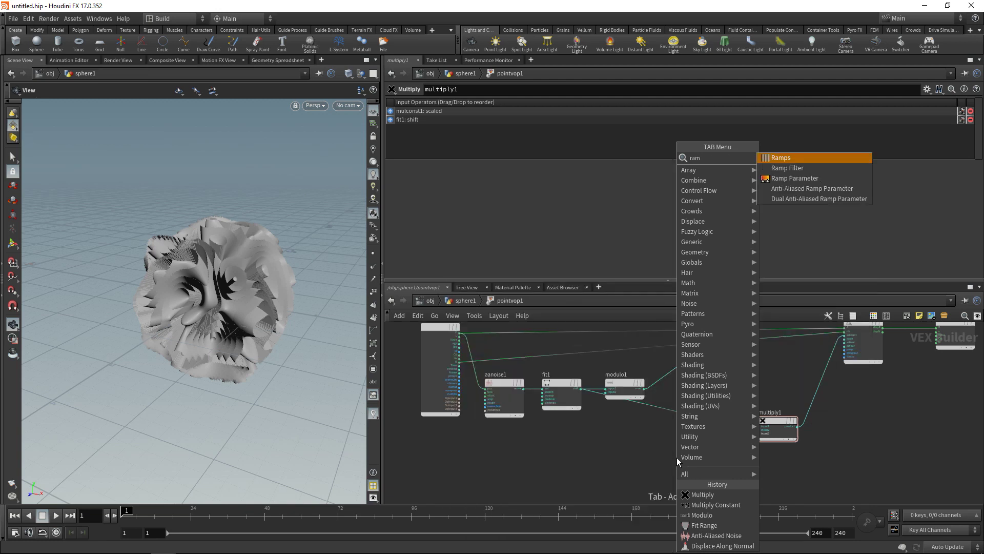
pyautogui.press('Return')
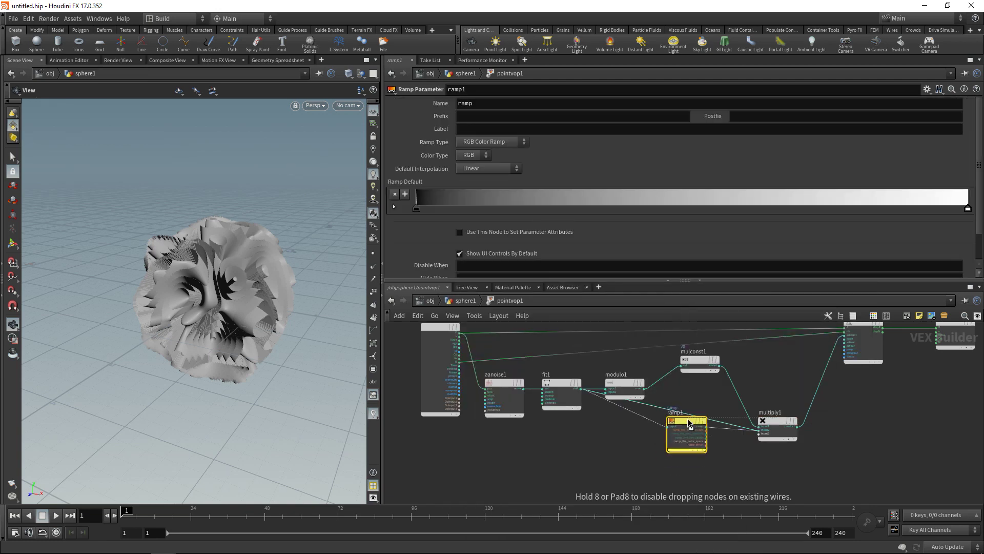
pyautogui.click(690, 414)
pyautogui.click(496, 105)
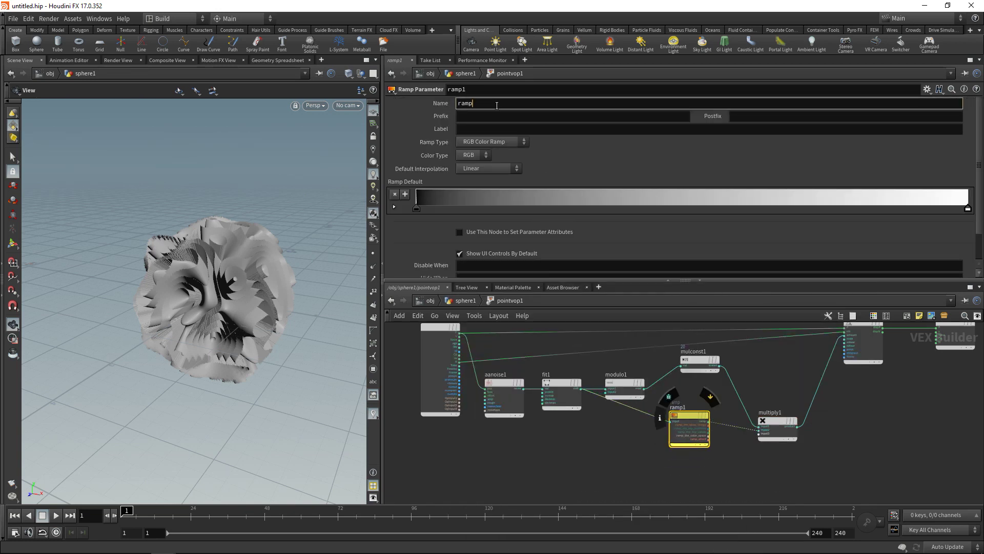
pyautogui.write('_envelope')
pyautogui.press('Return')
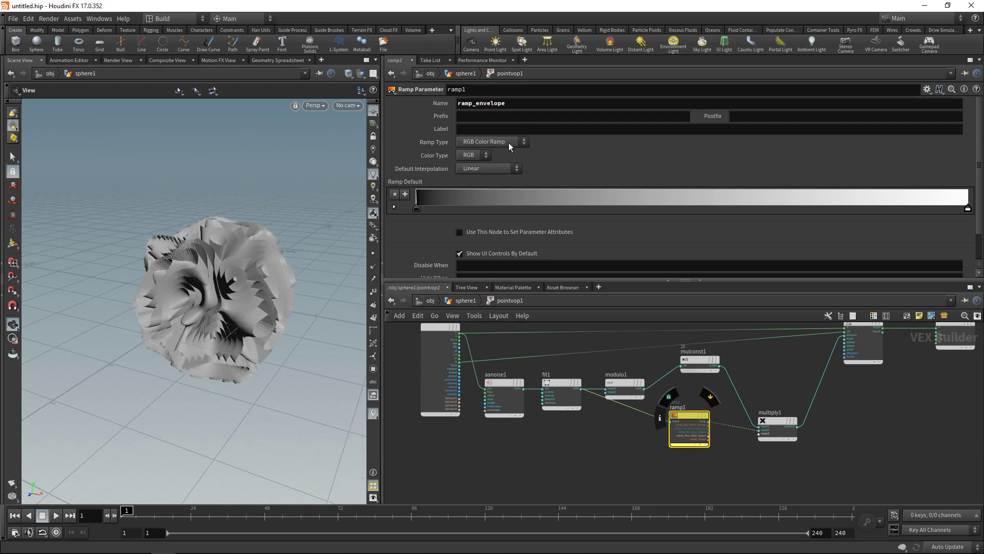
pyautogui.click(500, 143)
pyautogui.click(496, 164)
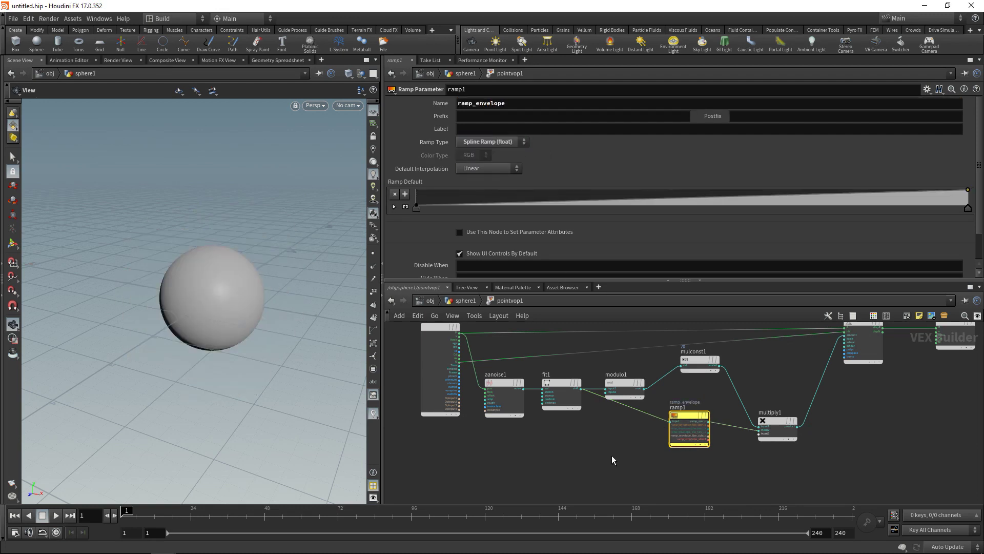
# Back in sphere1, raise ramp_envelope's end point to value 1.
pyautogui.press('u')
pyautogui.scroll(-3, 964, 220)
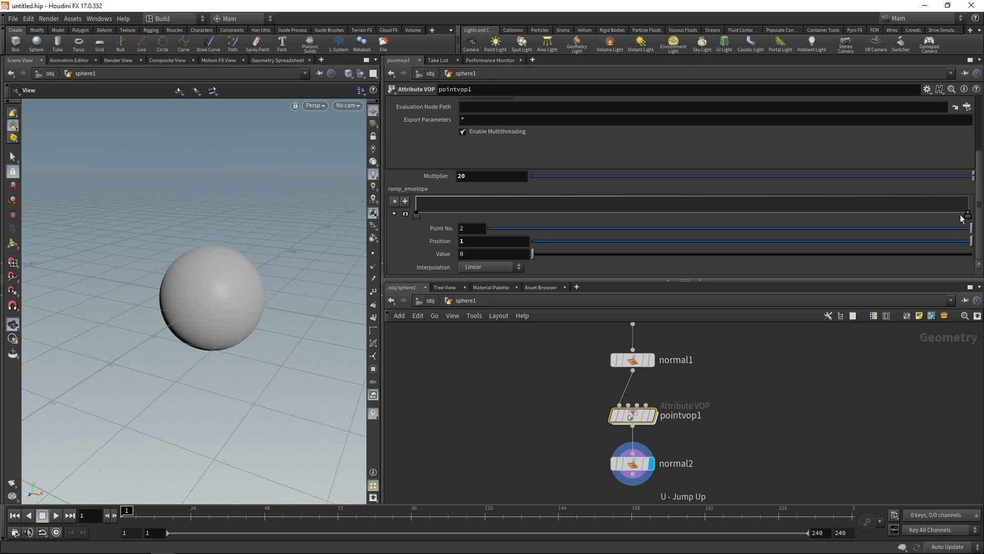
pyautogui.moveTo(967, 215); pyautogui.dragTo(968, 196)
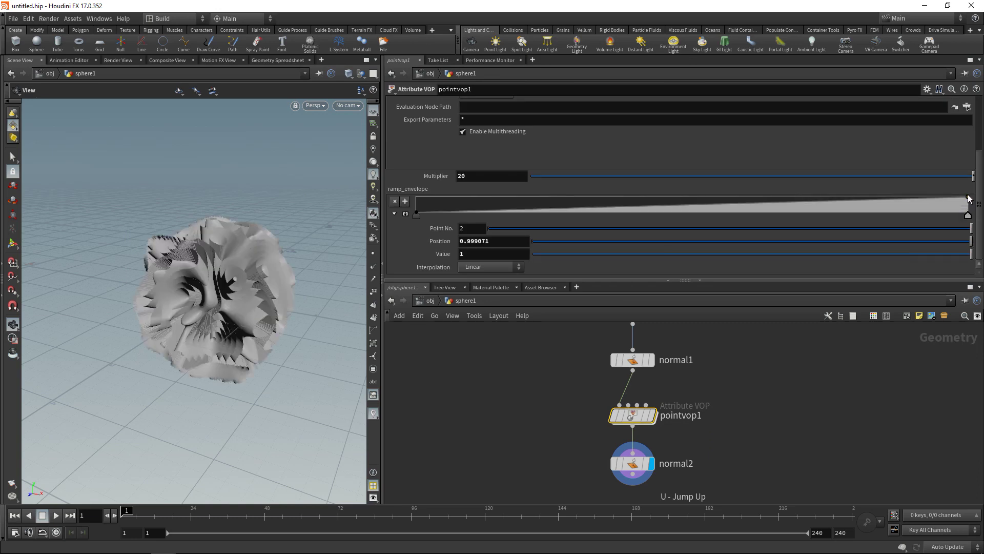
# Insert a second ramp parameter node between mulconst1 and multiply1.
pyautogui.press('i')
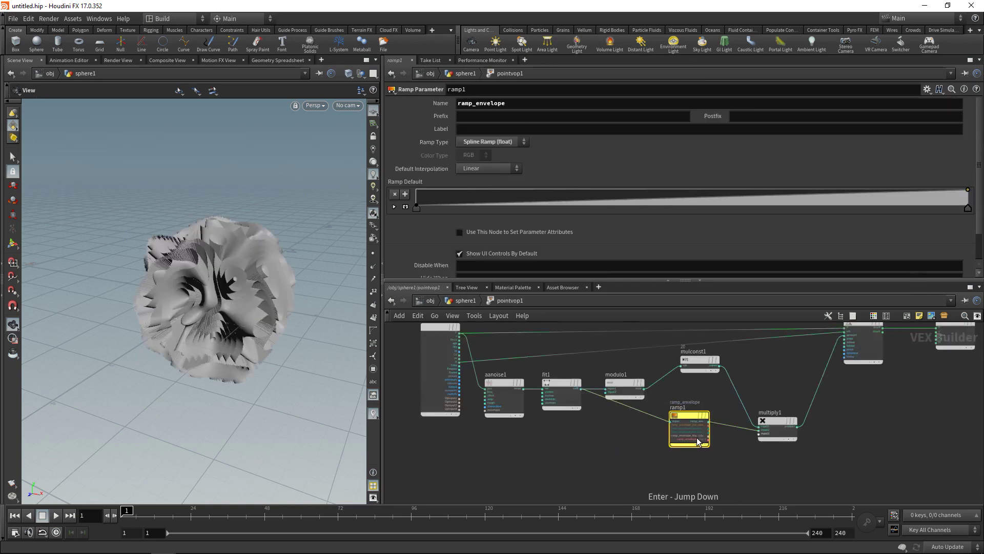
pyautogui.press('Tab')
pyautogui.write('modulo')
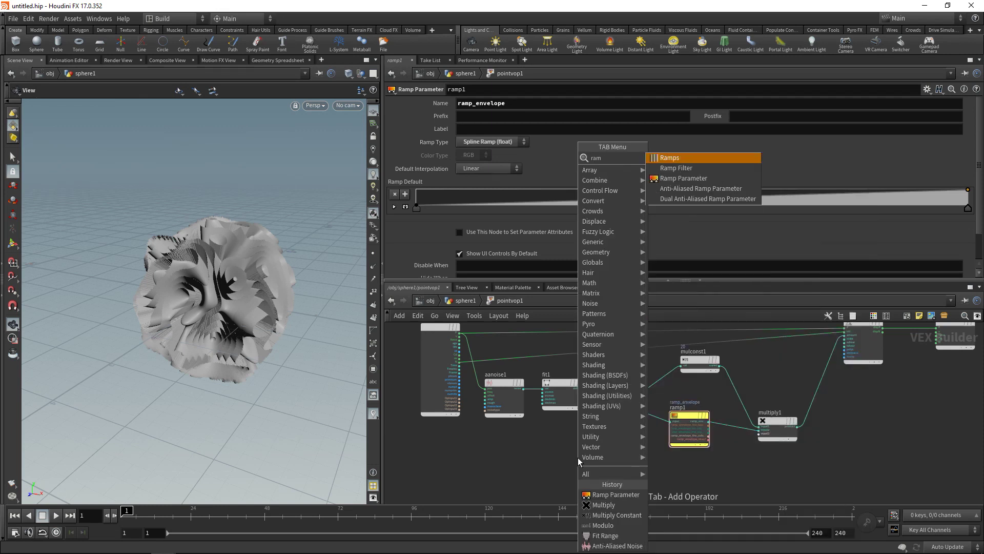
pyautogui.press('Return')
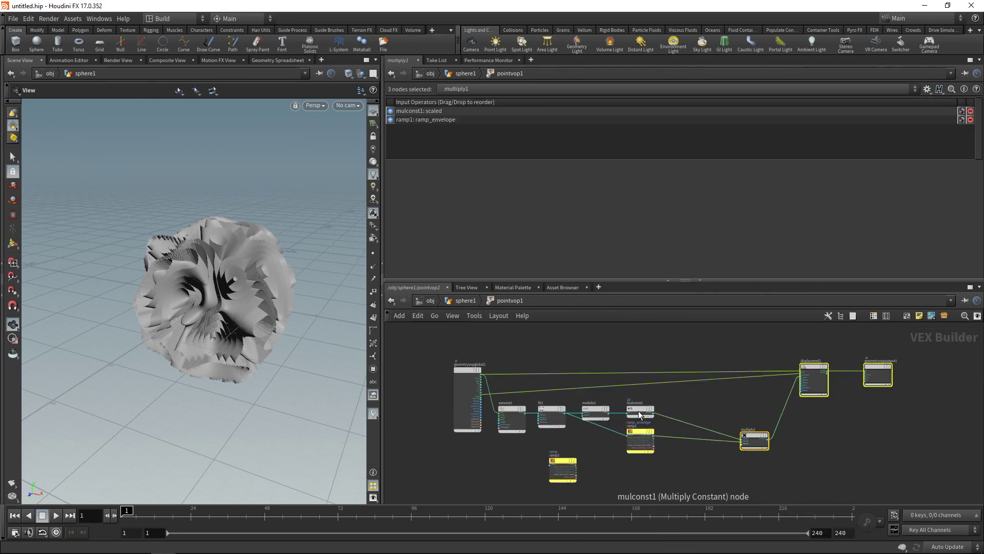
pyautogui.moveTo(560, 466); pyautogui.dragTo(691, 408)
# Name it ramp_ridges as a float spline ramp and raise its end point to 1.
pyautogui.click(483, 107)
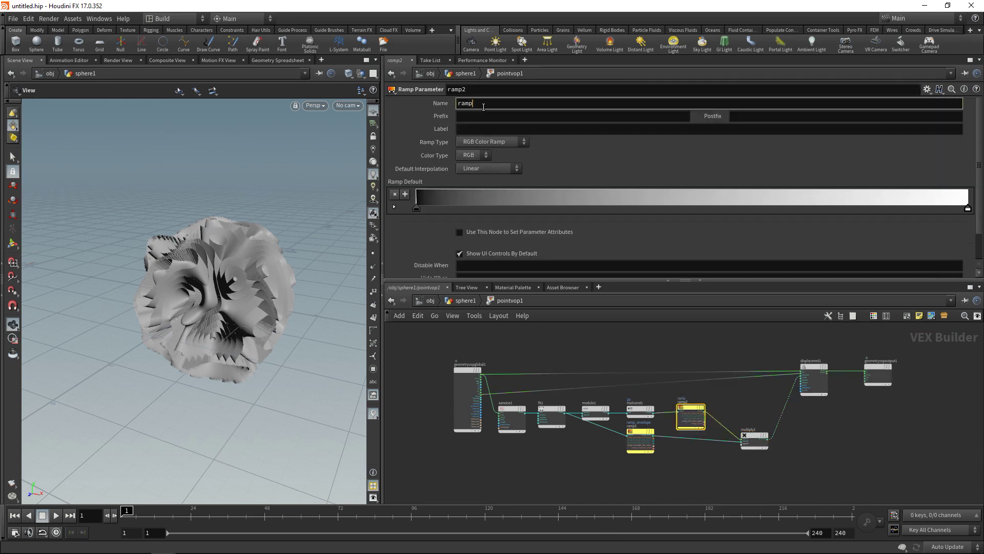
pyautogui.write('_ridges')
pyautogui.click(487, 143)
pyautogui.click(488, 161)
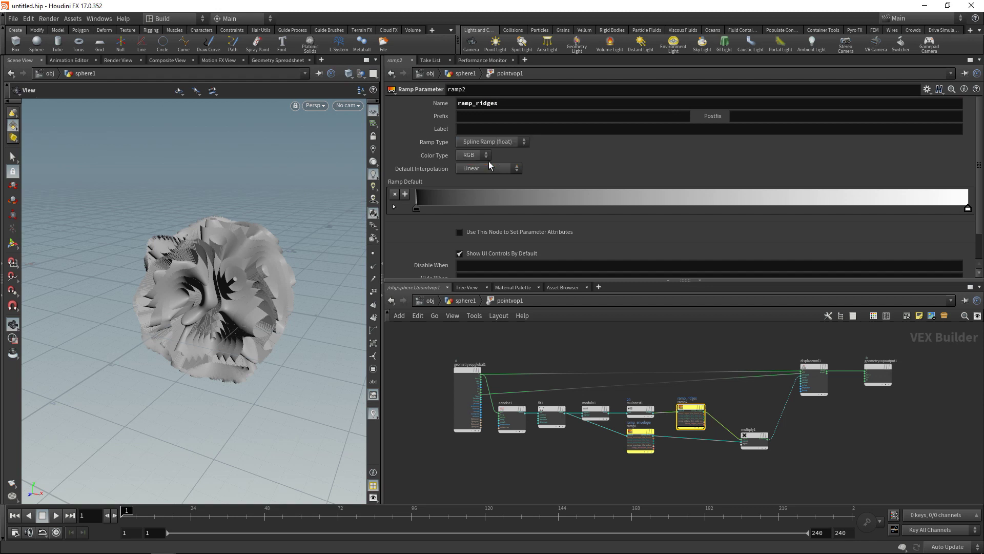
pyautogui.press('u')
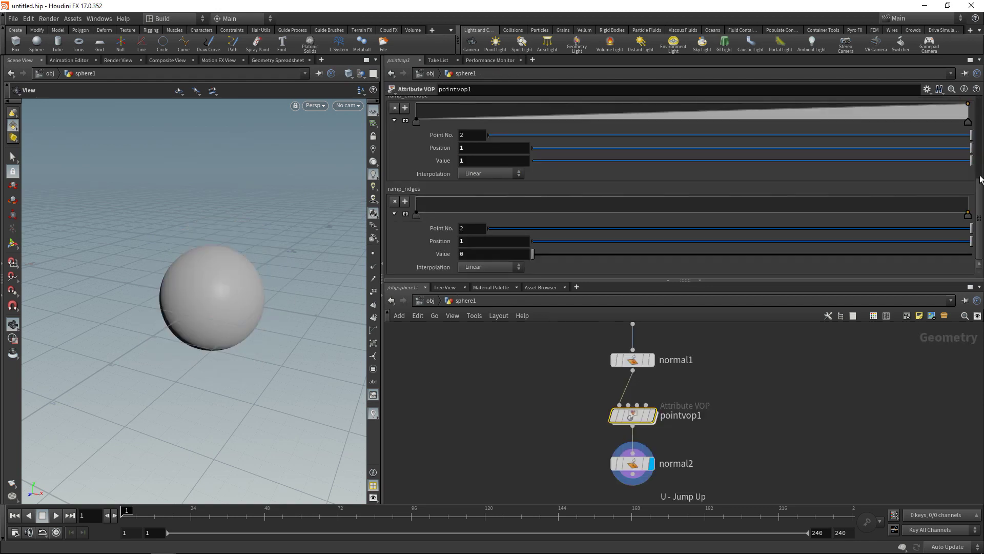
pyautogui.moveTo(967, 214); pyautogui.dragTo(968, 196)
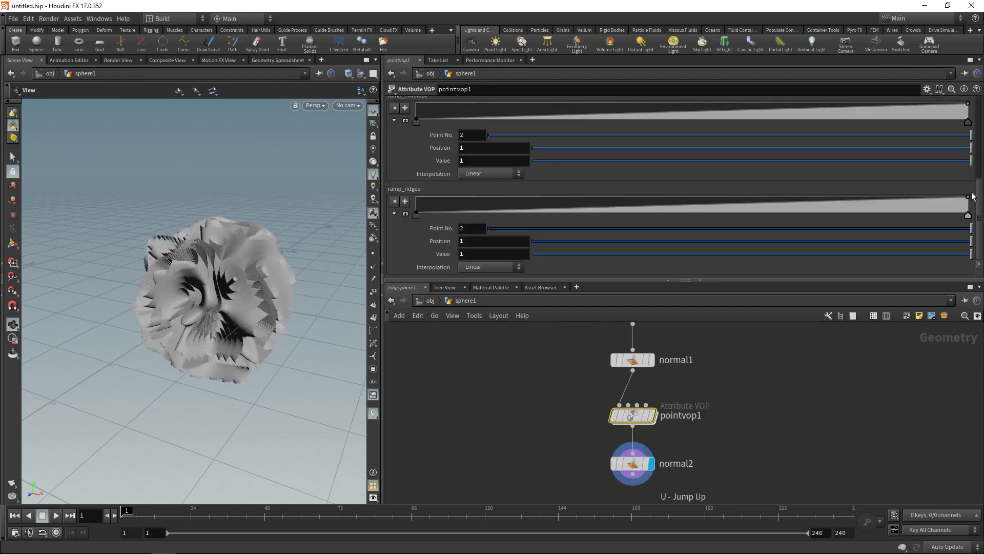
# Shape ramp_ridges into a centre peak: a middle point at value 1, the end dropped to 0.
pyautogui.click(861, 419)
pyautogui.moveTo(757, 205); pyautogui.dragTo(757, 197)
pyautogui.moveTo(969, 202); pyautogui.dragTo(970, 216)
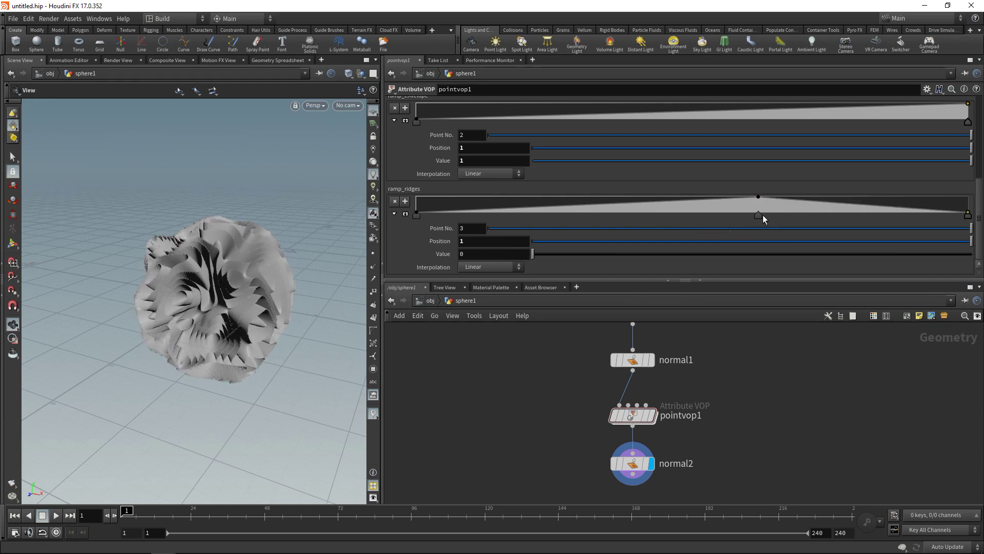
pyautogui.moveTo(758, 215); pyautogui.dragTo(692, 212)
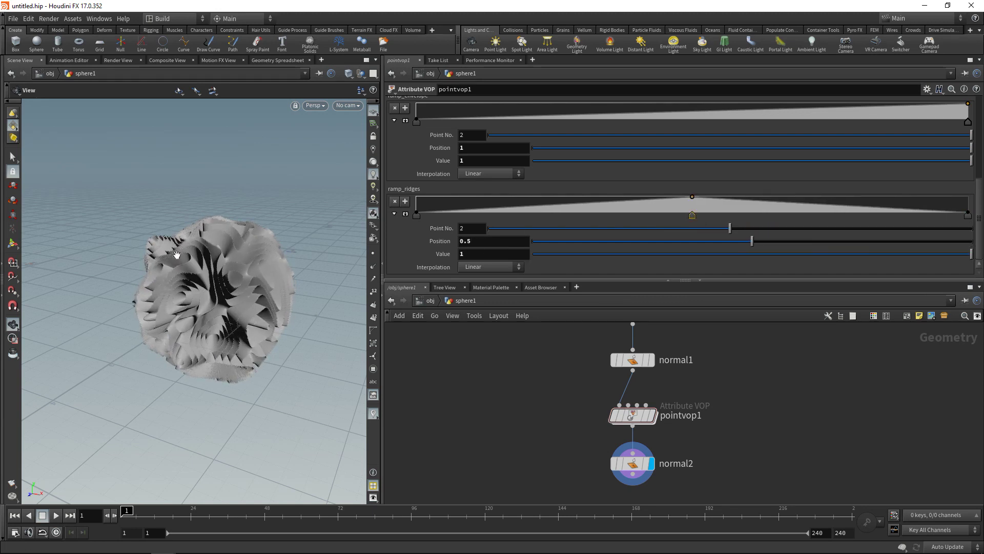
pyautogui.moveTo(980, 207); pyautogui.dragTo(980, 164)
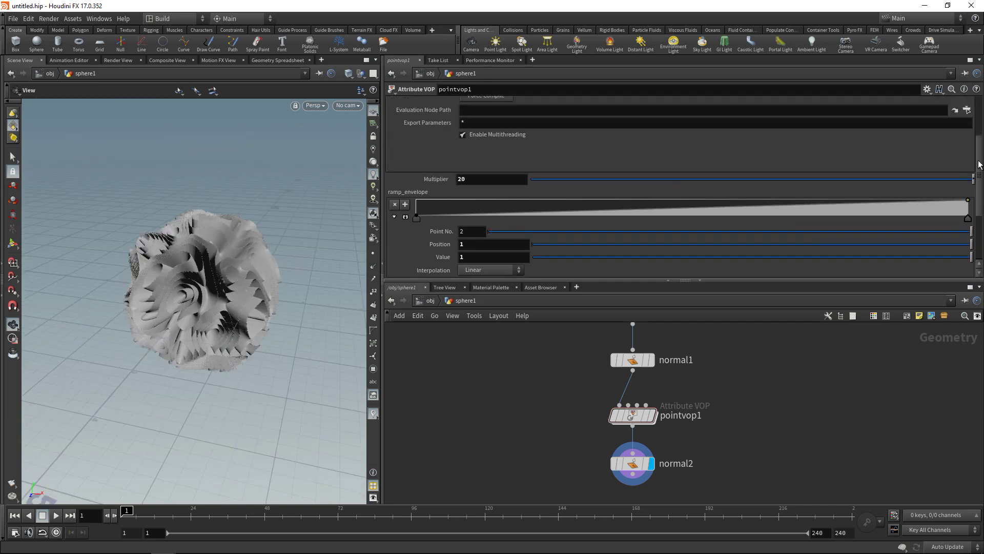
# Make ramp_envelope B-Spline with a low point near 0.77, value about 0.057.
pyautogui.click(394, 217)
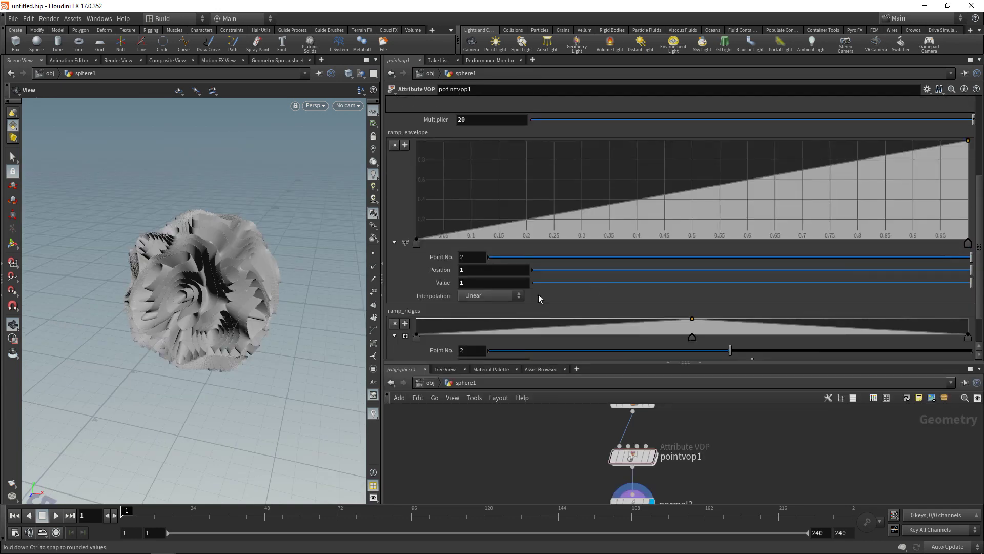
pyautogui.click(499, 296)
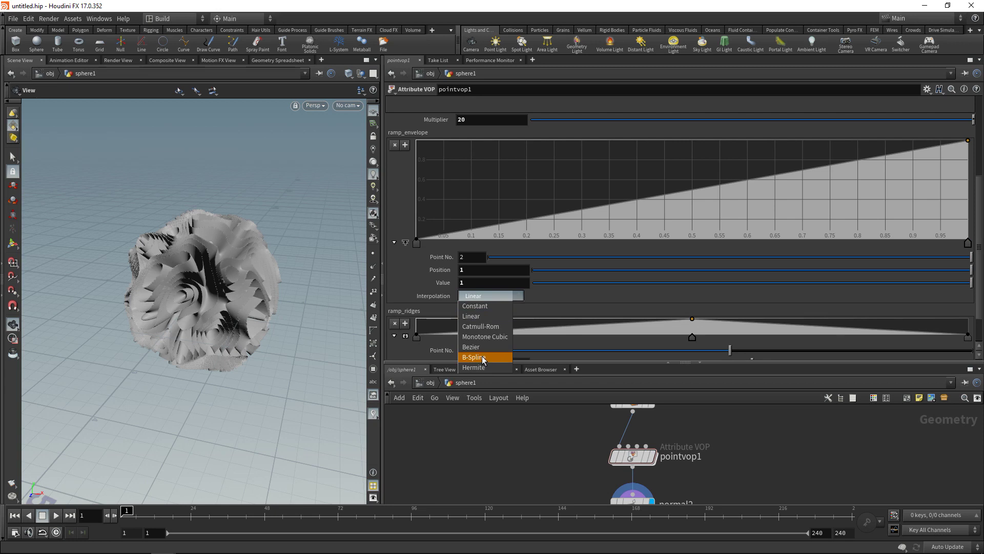
pyautogui.click(484, 357)
pyautogui.click(417, 244)
pyautogui.click(489, 296)
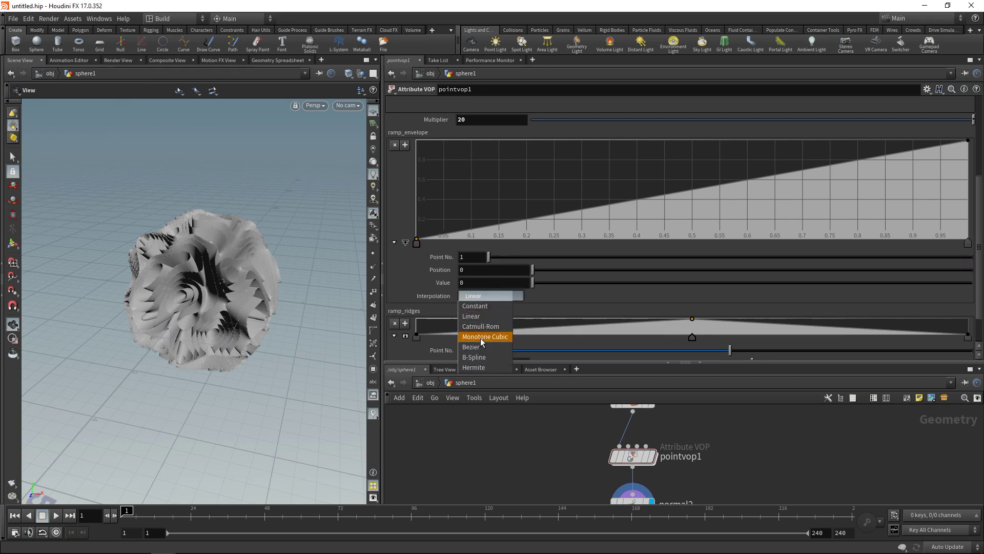
pyautogui.click(485, 357)
pyautogui.click(780, 175)
pyautogui.moveTo(799, 196); pyautogui.dragTo(840, 235)
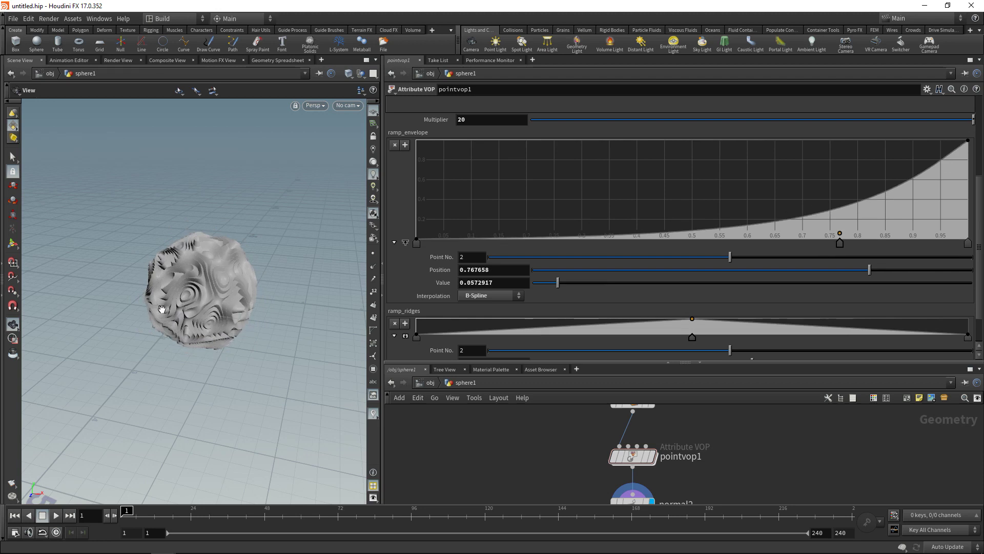
pyautogui.moveTo(215, 303)
pyautogui.mouseDown()
pyautogui.moveTo(255, 285)
pyautogui.moveTo(215, 235)
pyautogui.moveTo(292, 279)
pyautogui.moveTo(267, 255)
pyautogui.moveTo(226, 266)
pyautogui.moveTo(241, 272)
pyautogui.moveTo(171, 277)
pyautogui.moveTo(237, 293)
pyautogui.moveTo(218, 279)
pyautogui.moveTo(212, 287)
pyautogui.moveTo(228, 251)
pyautogui.moveTo(223, 304)
pyautogui.mouseUp()
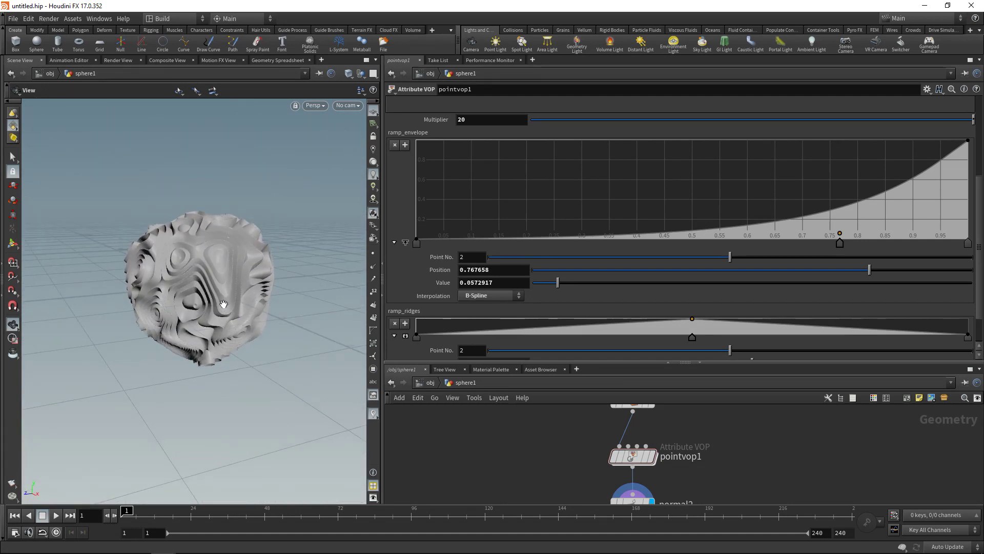